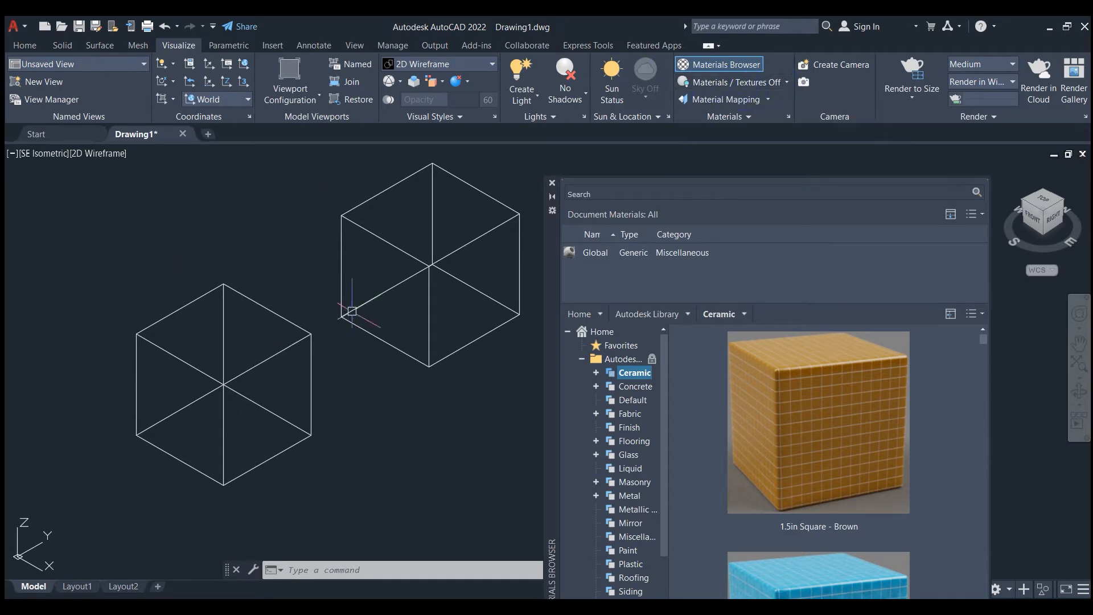
Set the viewport's visual style to Realistic after trying Conceptual, and move the Materials Browser higher
{"action": "left_click", "coordinate": [108, 157]}
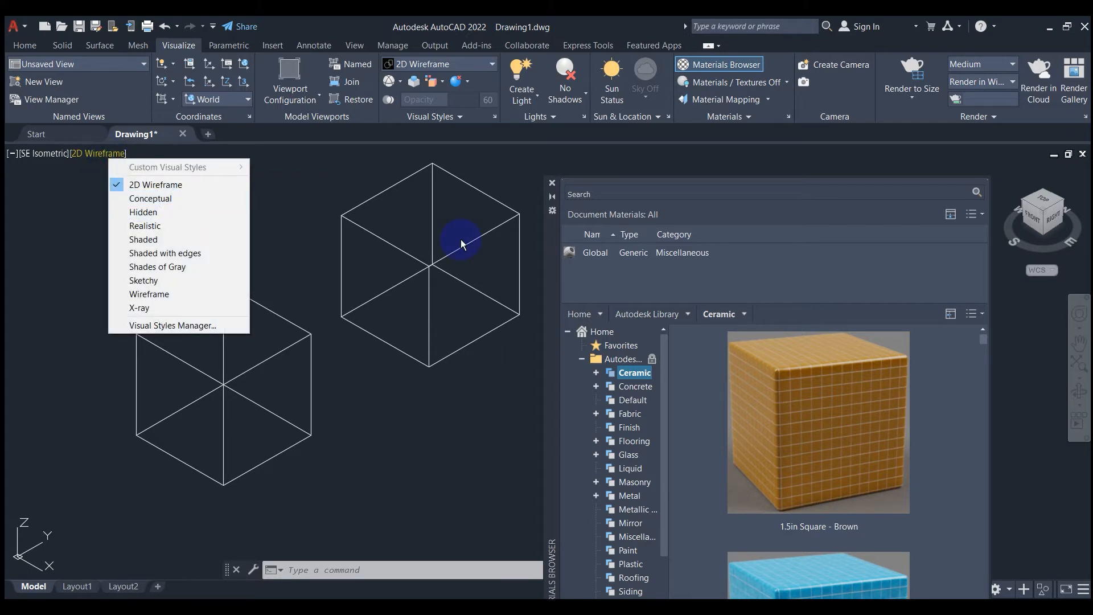
{"action": "left_click", "coordinate": [163, 198]}
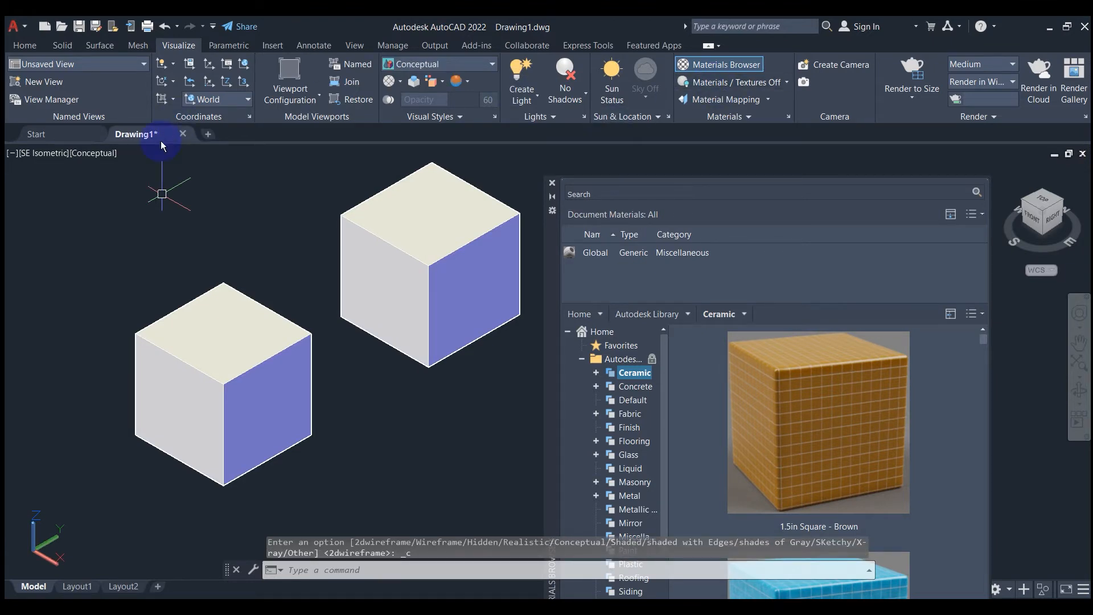
{"action": "left_click", "coordinate": [94, 153]}
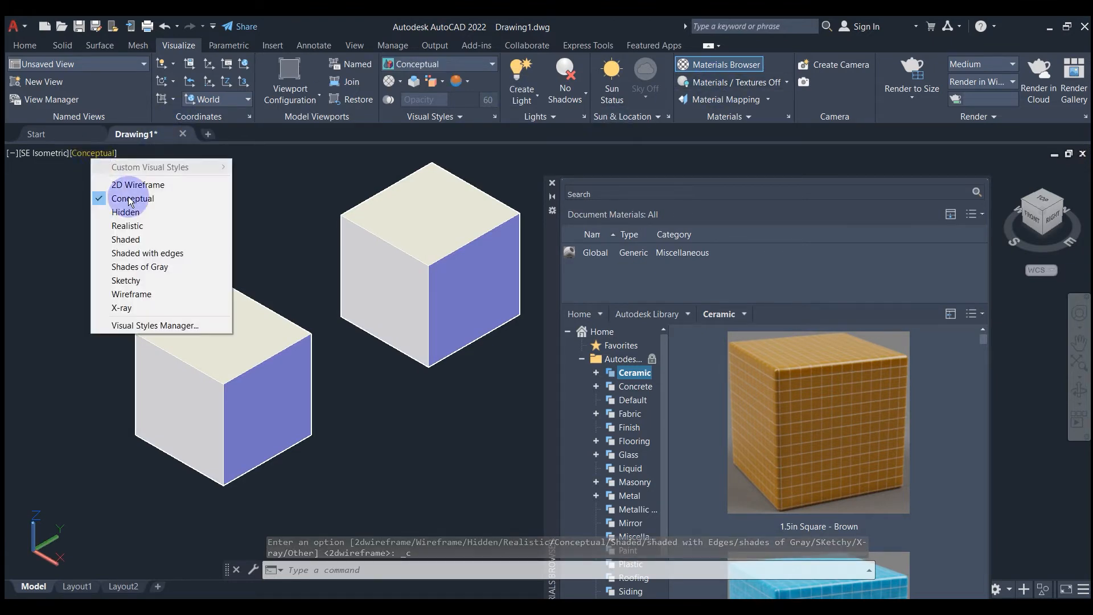
{"action": "left_click", "coordinate": [138, 230]}
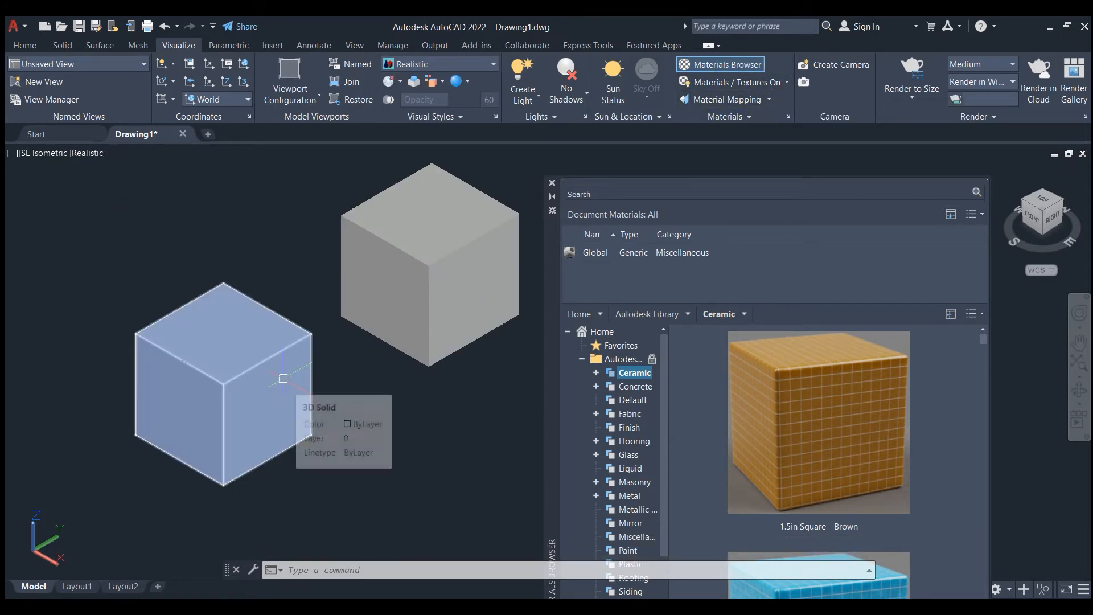
{"action": "left_click_drag", "start_coordinate": [549, 323], "coordinate": [554, 244]}
Try the 1.5in Square - Brown material on the nearer cube, its right face and its top face, undoing each assignment
{"action": "left_click_drag", "start_coordinate": [827, 339], "coordinate": [220, 361]}
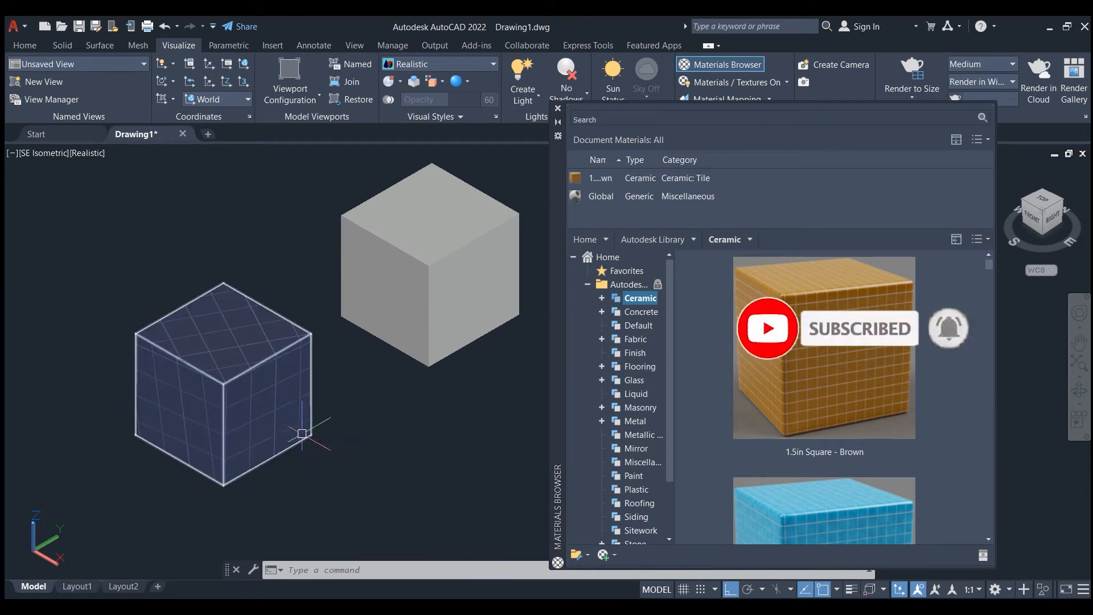
{"action": "key", "text": "ctrl+z"}
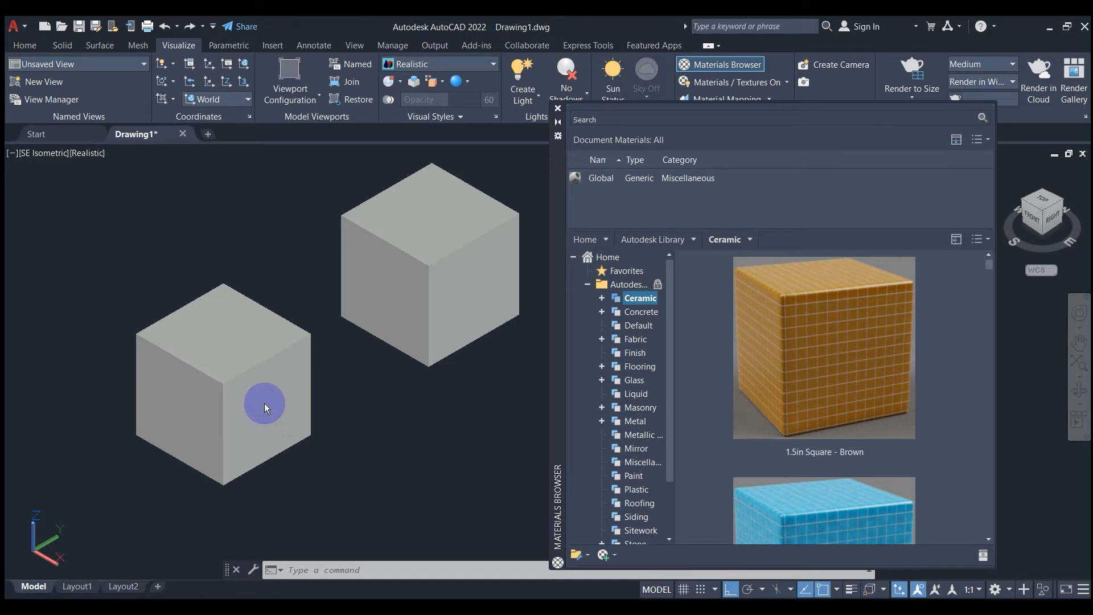
{"action": "left_click_drag", "start_coordinate": [825, 347], "coordinate": [241, 412]}
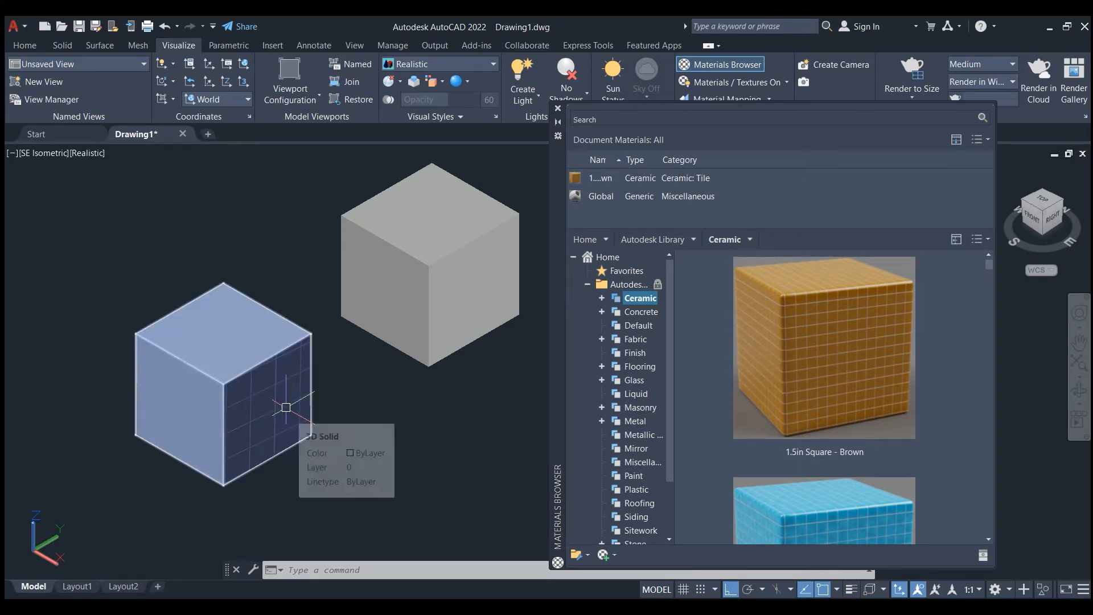
{"action": "key", "text": "ctrl+z"}
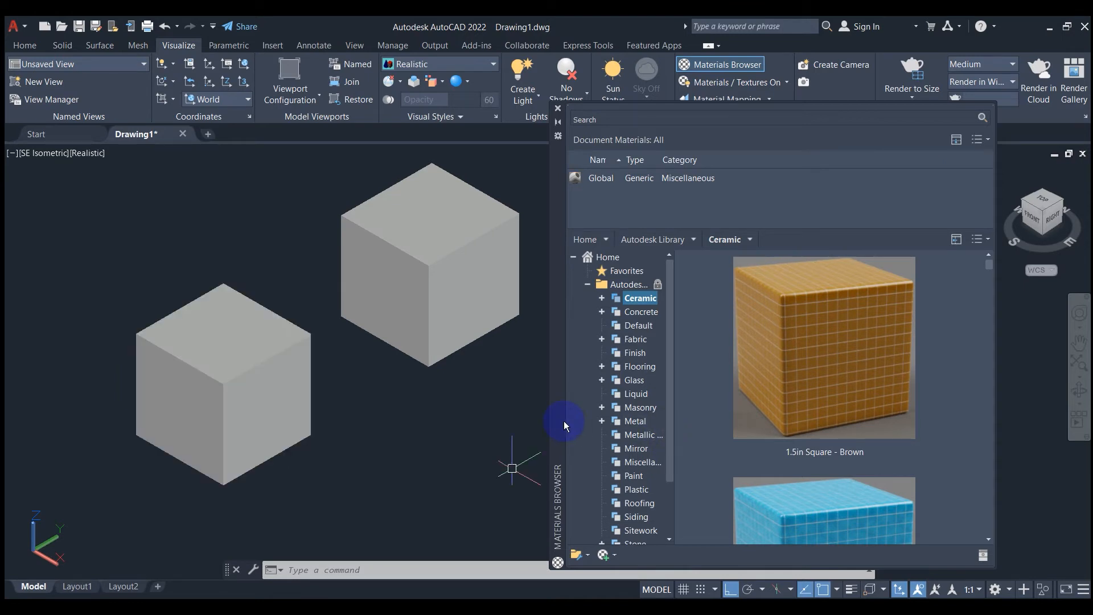
{"action": "left_click_drag", "start_coordinate": [788, 381], "coordinate": [204, 347]}
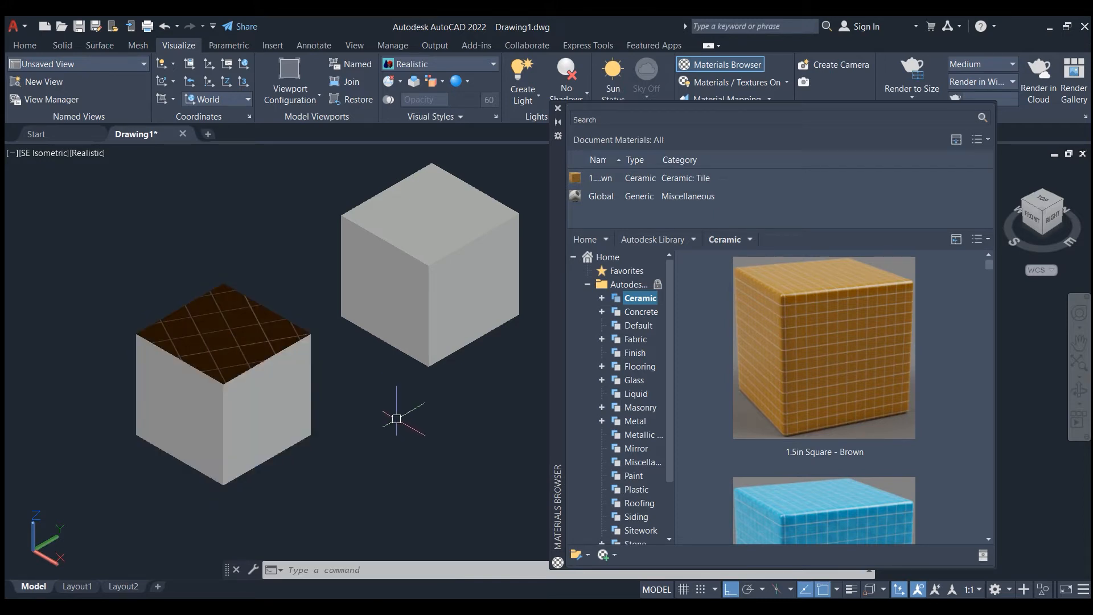
{"action": "key", "text": "ctrl+z"}
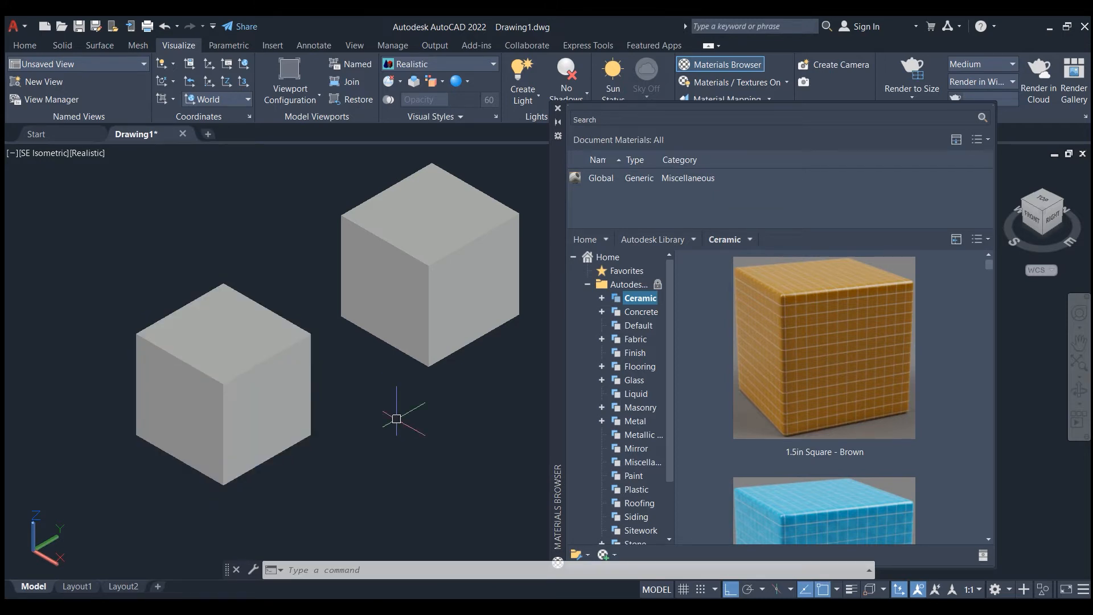
Add 1.5in Square - Brown from the ceramic library to the document materials and assign it to the nearer cube
{"action": "left_click", "coordinate": [701, 209]}
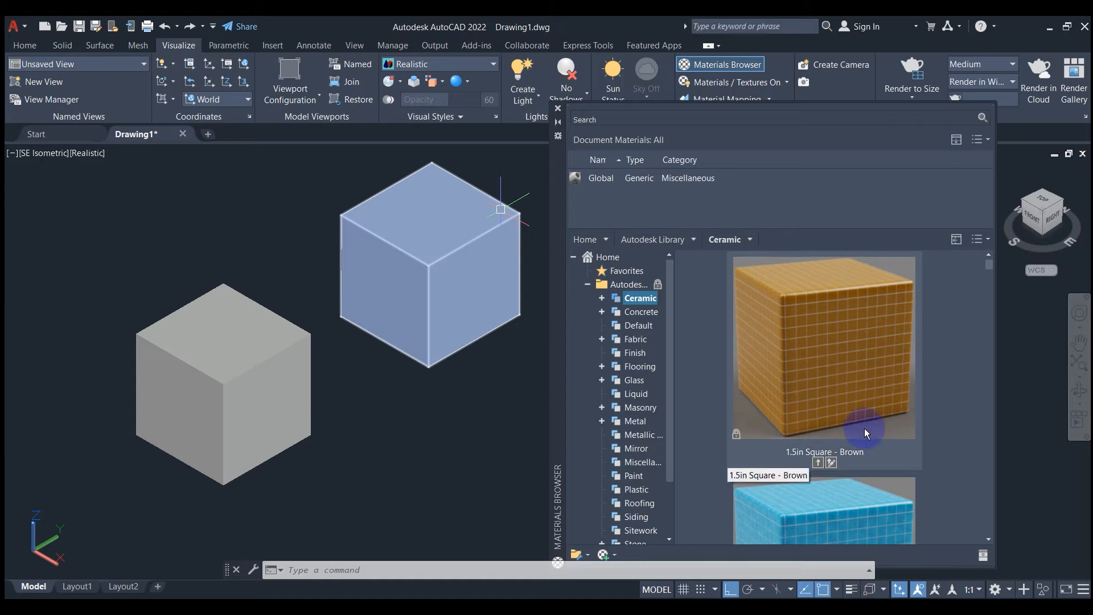
{"action": "left_click", "coordinate": [817, 466]}
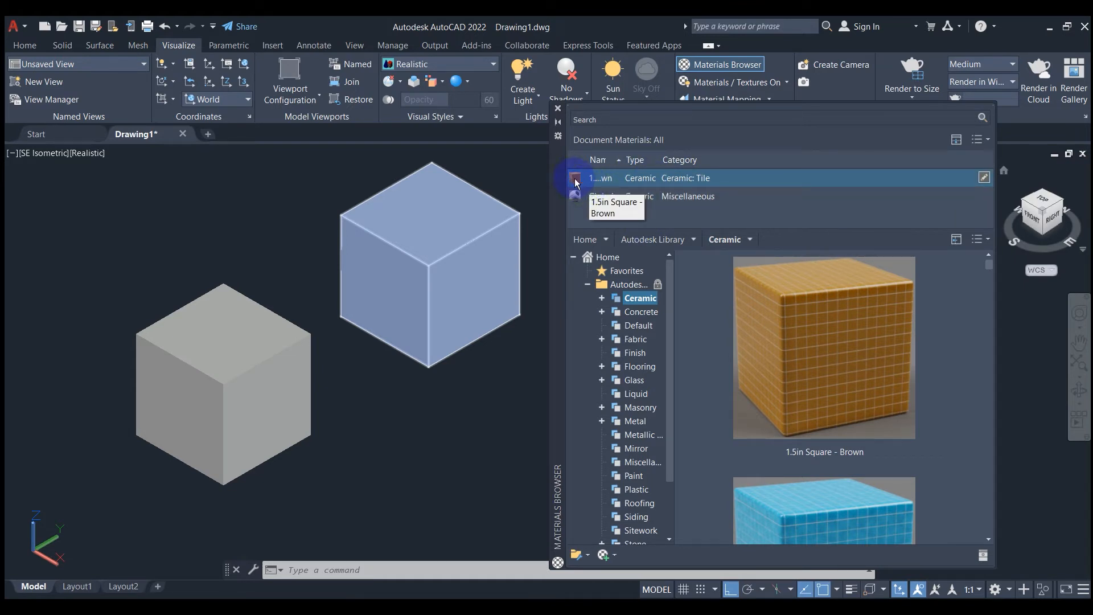
{"action": "left_click_drag", "start_coordinate": [576, 183], "coordinate": [272, 370]}
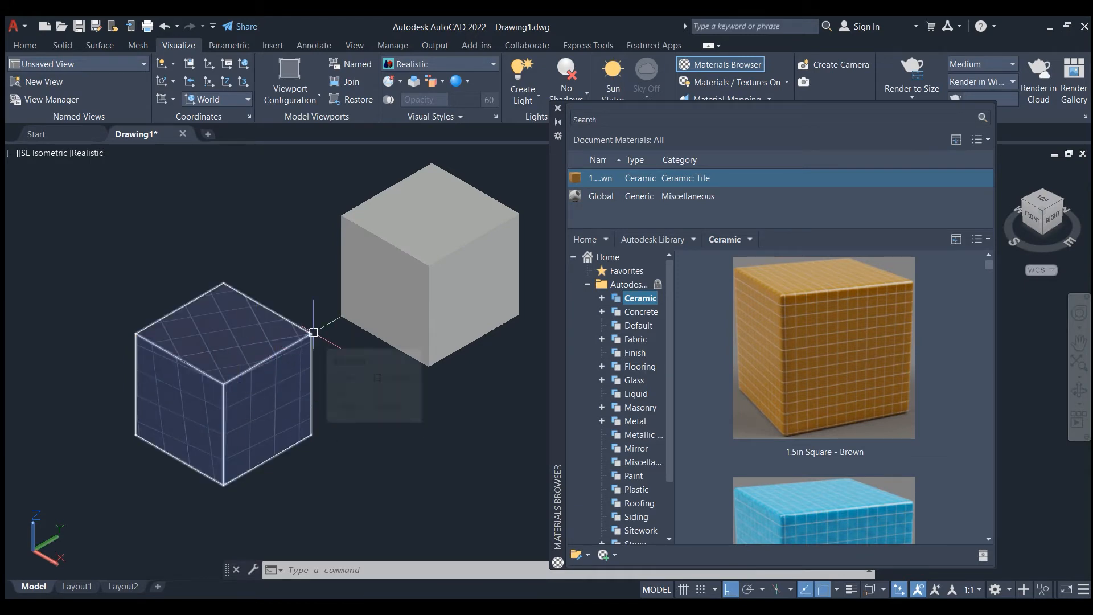
Add a second copy of 1.5in Square - Brown opened in the Materials Editor, and close the editor without changes
{"action": "left_click", "coordinate": [709, 181]}
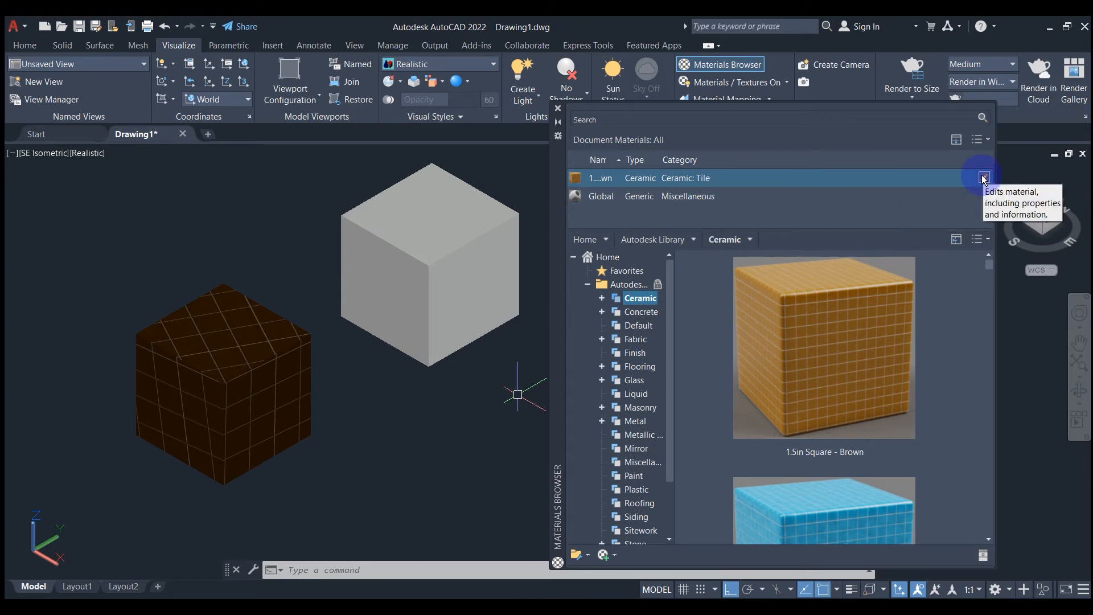
{"action": "mouse_move", "coordinate": [826, 460]}
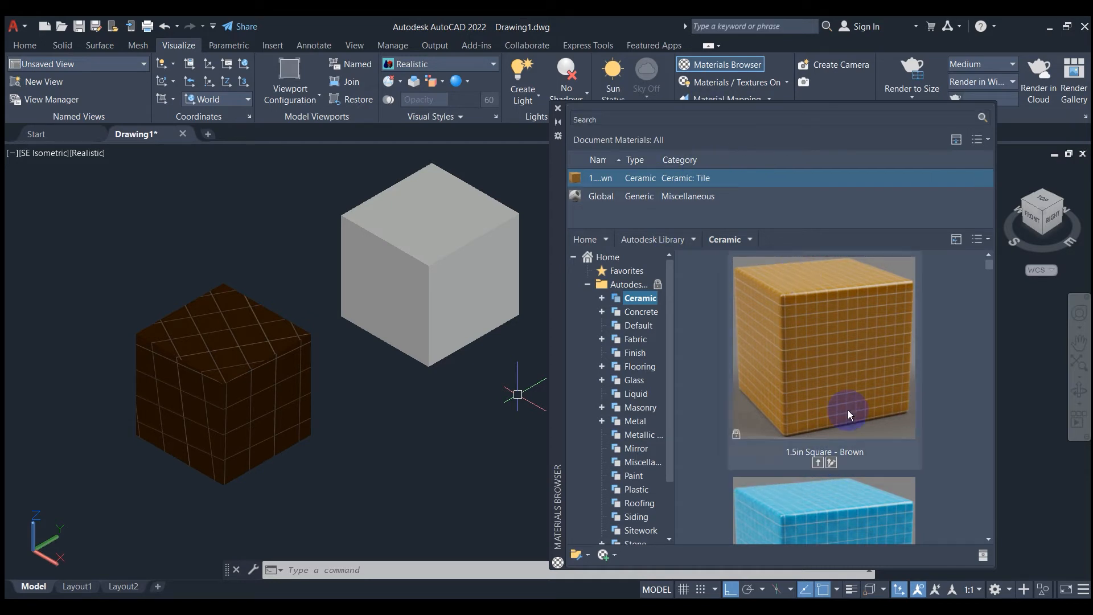
{"action": "scroll", "coordinate": [829, 478], "scroll_direction": "down", "scroll_amount": 3}
{"action": "scroll", "coordinate": [821, 302], "scroll_direction": "up", "scroll_amount": 3}
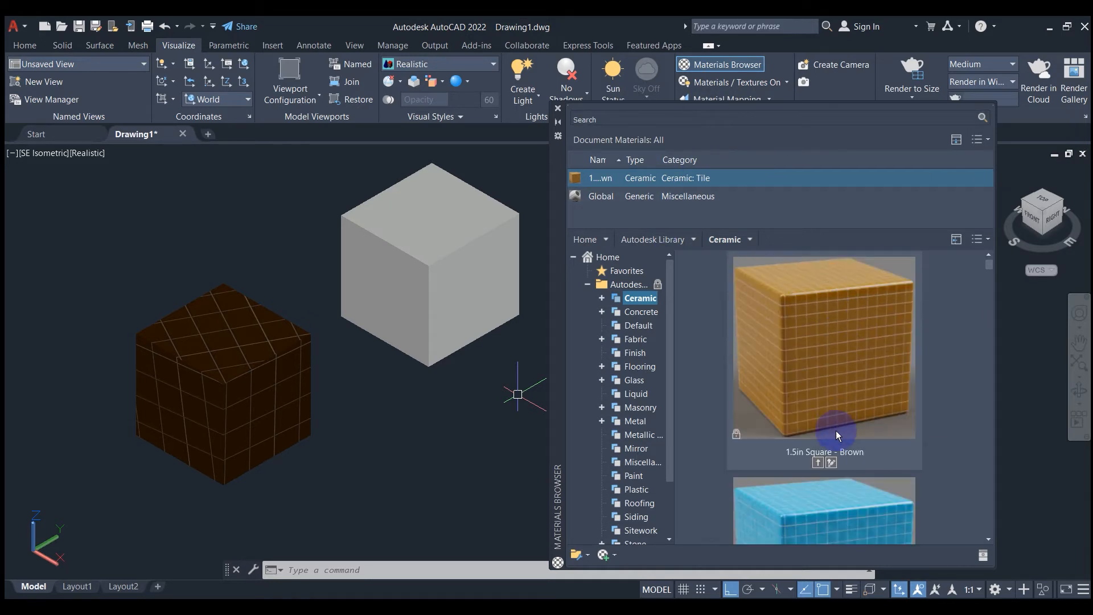
{"action": "left_click", "coordinate": [832, 461]}
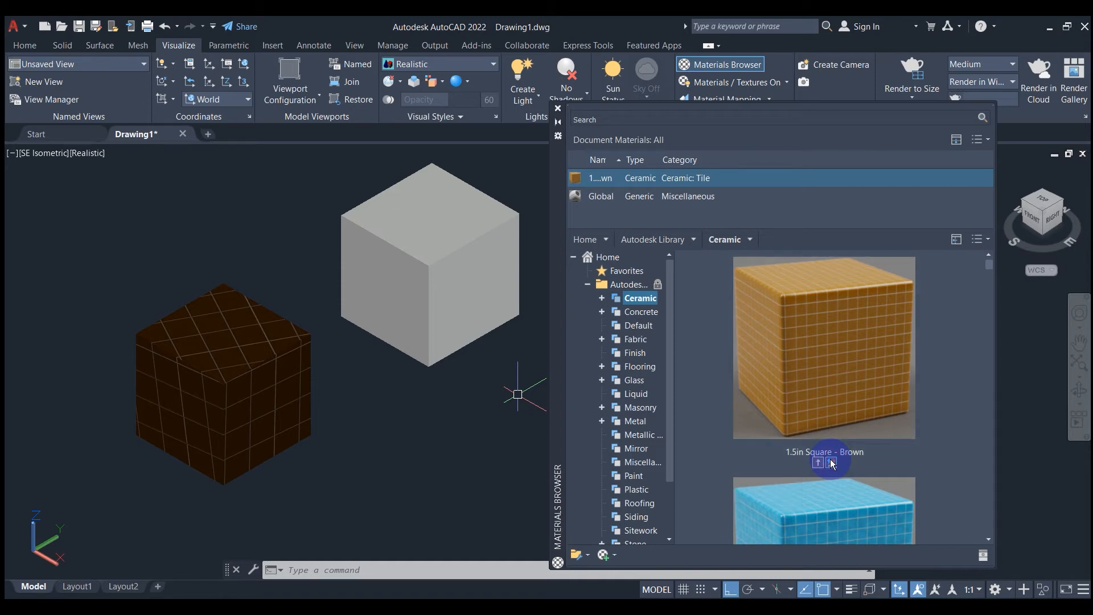
{"action": "left_click", "coordinate": [832, 463]}
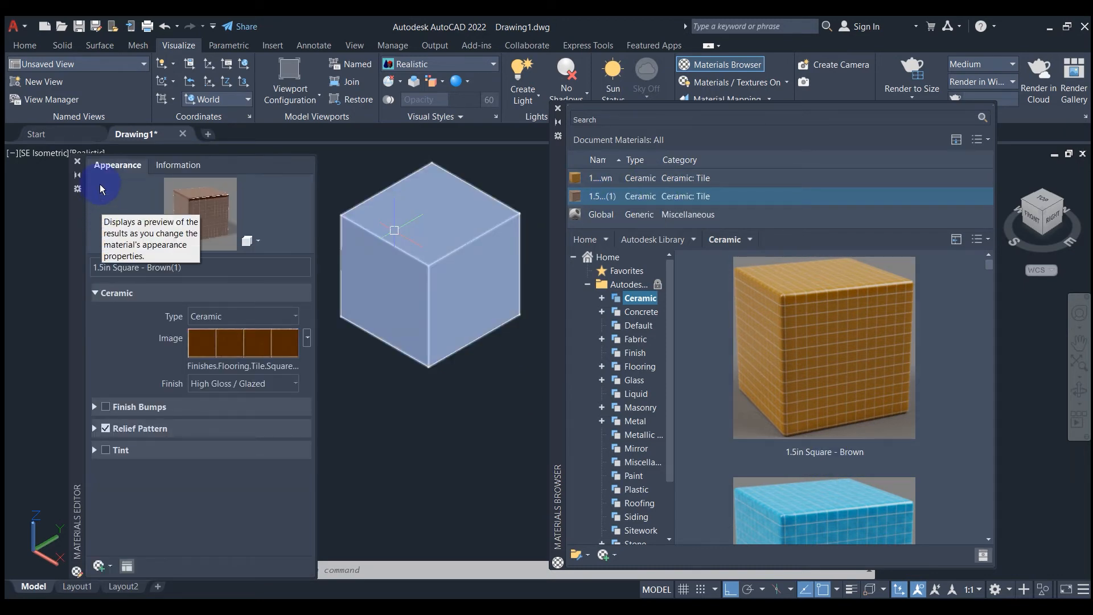
{"action": "left_click_drag", "start_coordinate": [80, 217], "coordinate": [166, 194]}
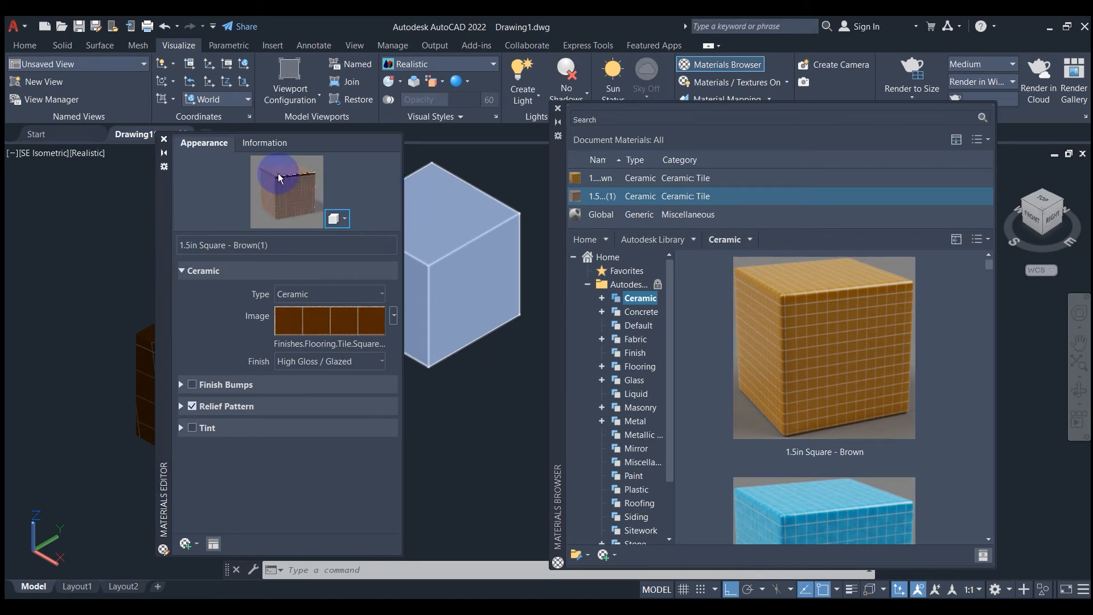
{"action": "left_click", "coordinate": [164, 140]}
{"action": "key", "text": "Escape"}
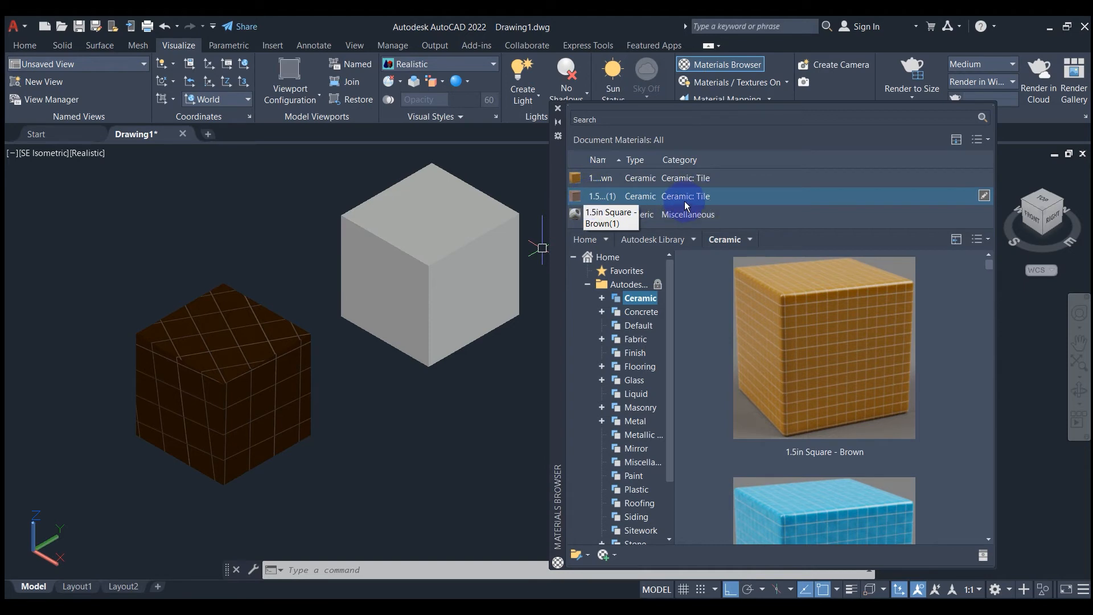
Delete the unused copy 1.5in Square - Brown(1) from the document materials
{"action": "right_click", "coordinate": [723, 196]}
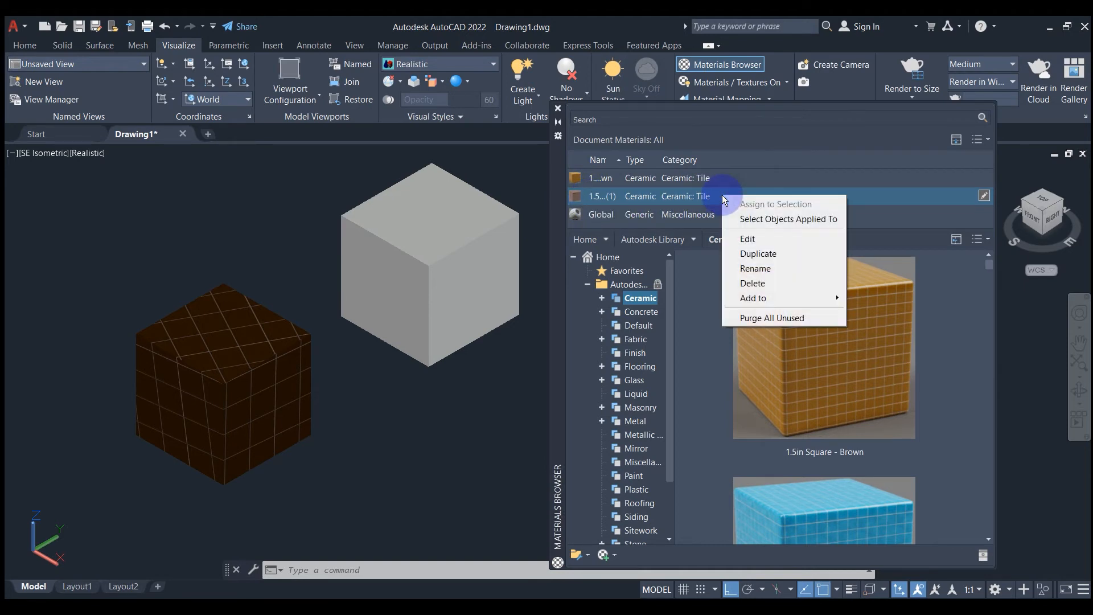
{"action": "left_click", "coordinate": [758, 282]}
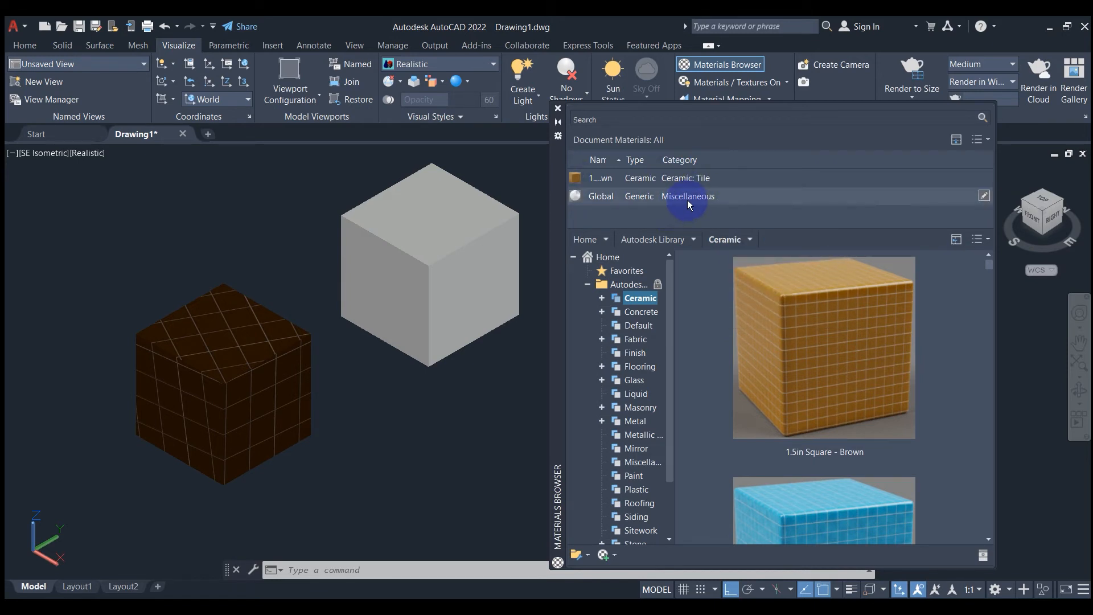
Assign 1.5in Square - Brown directly from the ceramic library to the farther cube
{"action": "mouse_move", "coordinate": [685, 260]}
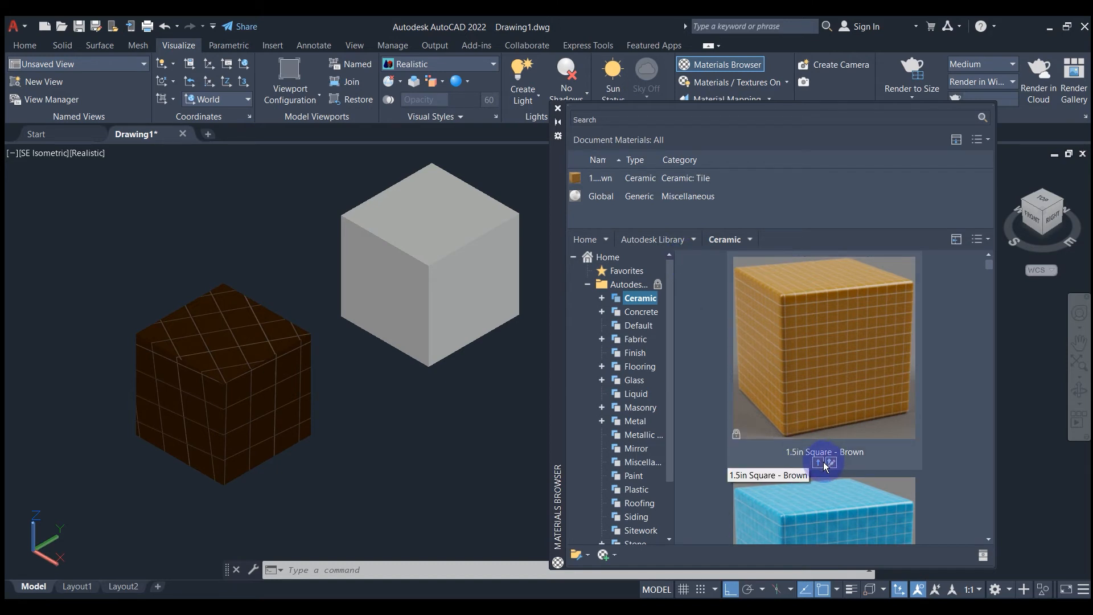
{"action": "left_click_drag", "start_coordinate": [846, 324], "coordinate": [420, 232]}
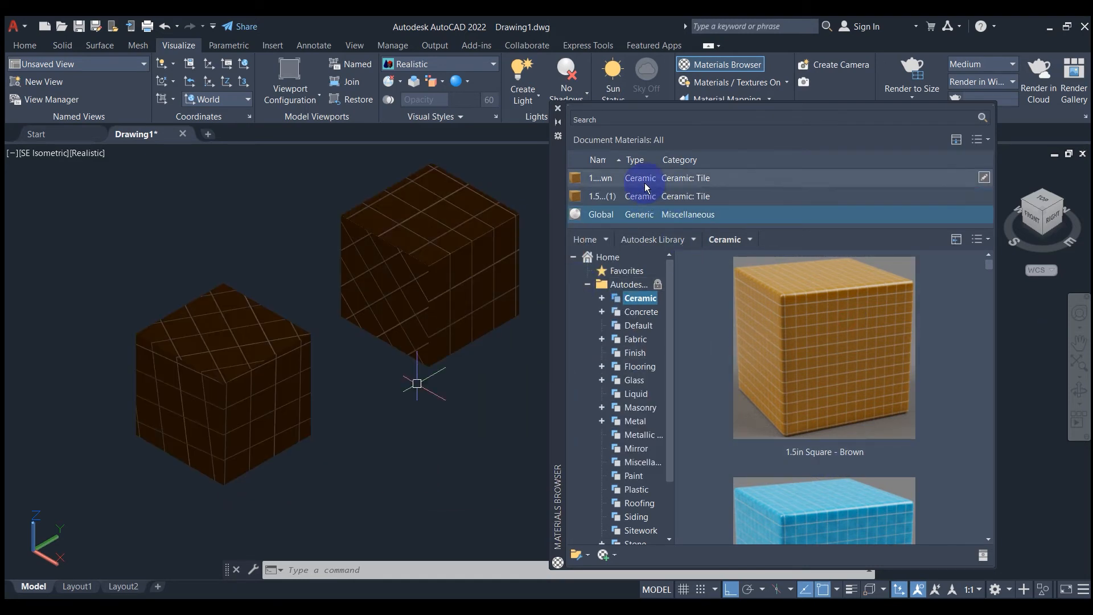
Draw a small box beside the farther cube and assign the library material 1.5in Square - Brown to it
{"action": "scroll", "coordinate": [484, 285], "scroll_direction": "up", "scroll_amount": 1}
{"action": "middle_click_drag", "start_coordinate": [484, 284], "coordinate": [282, 342]}
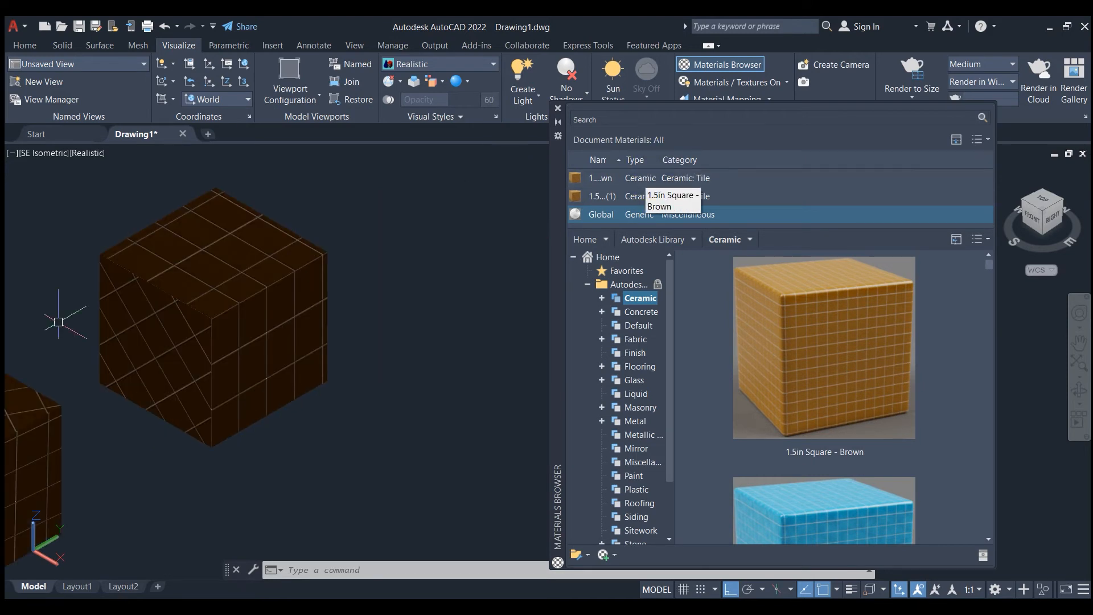
{"action": "left_click", "coordinate": [60, 45]}
{"action": "left_click", "coordinate": [25, 45]}
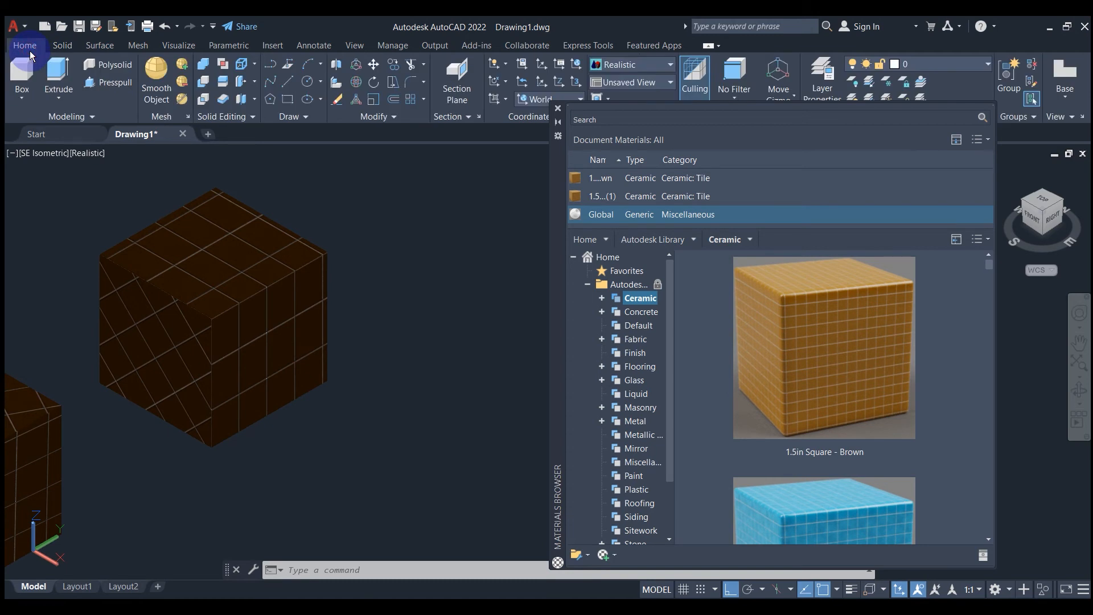
{"action": "left_click_drag", "start_coordinate": [822, 358], "coordinate": [418, 211]}
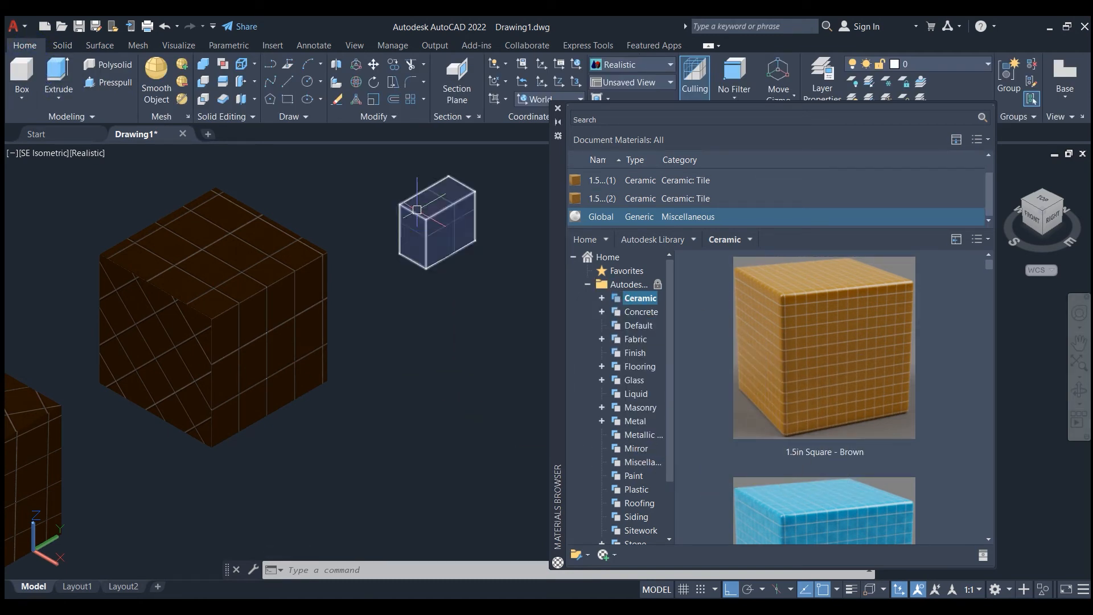
Try to delete 1.5in Square - Brown(2), the small box's material, from the document materials
{"action": "scroll", "coordinate": [641, 205], "scroll_direction": "up", "scroll_amount": 1}
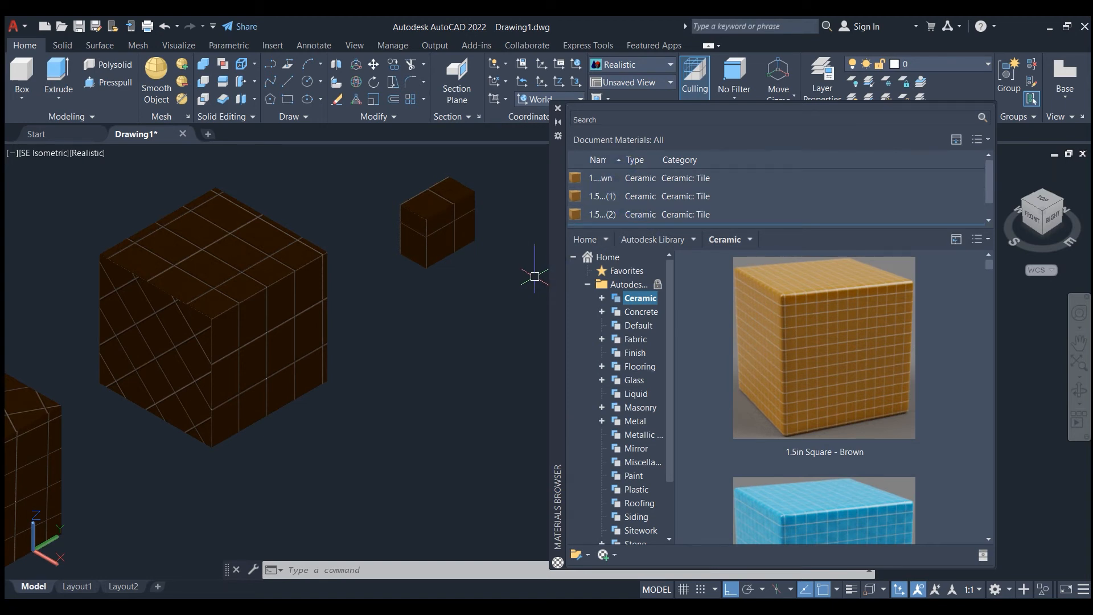
{"action": "scroll", "coordinate": [723, 224], "scroll_direction": "down", "scroll_amount": 1}
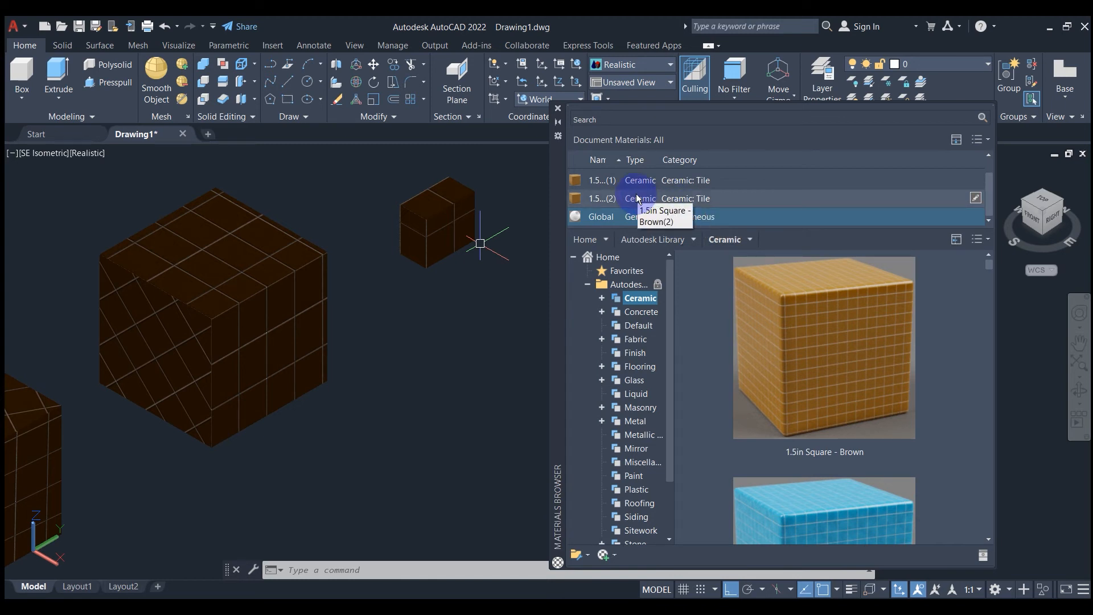
{"action": "left_click", "coordinate": [711, 198]}
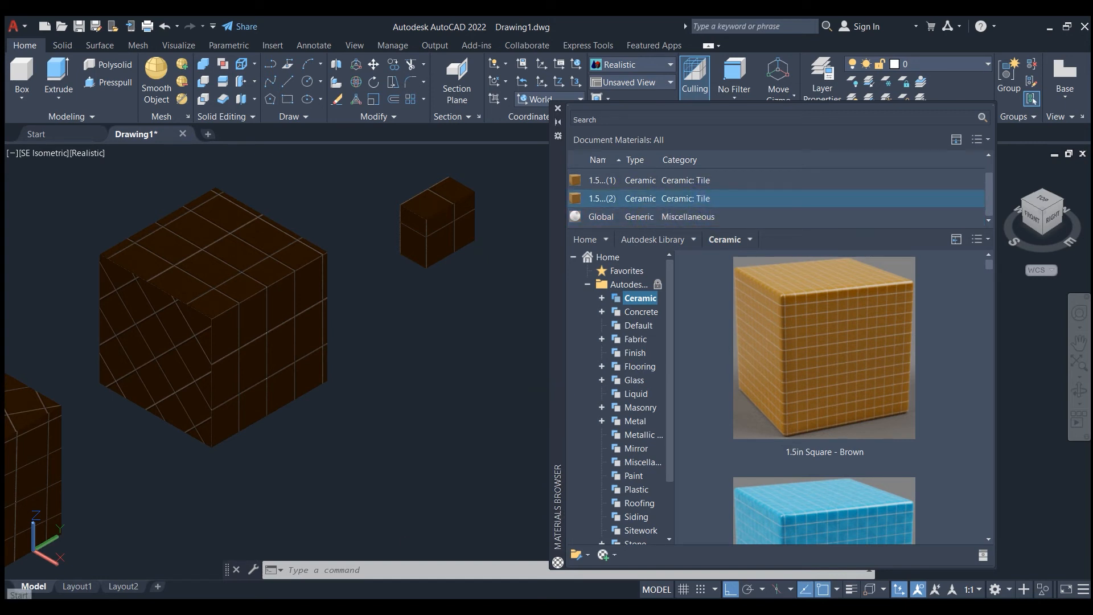
{"action": "right_click", "coordinate": [738, 200]}
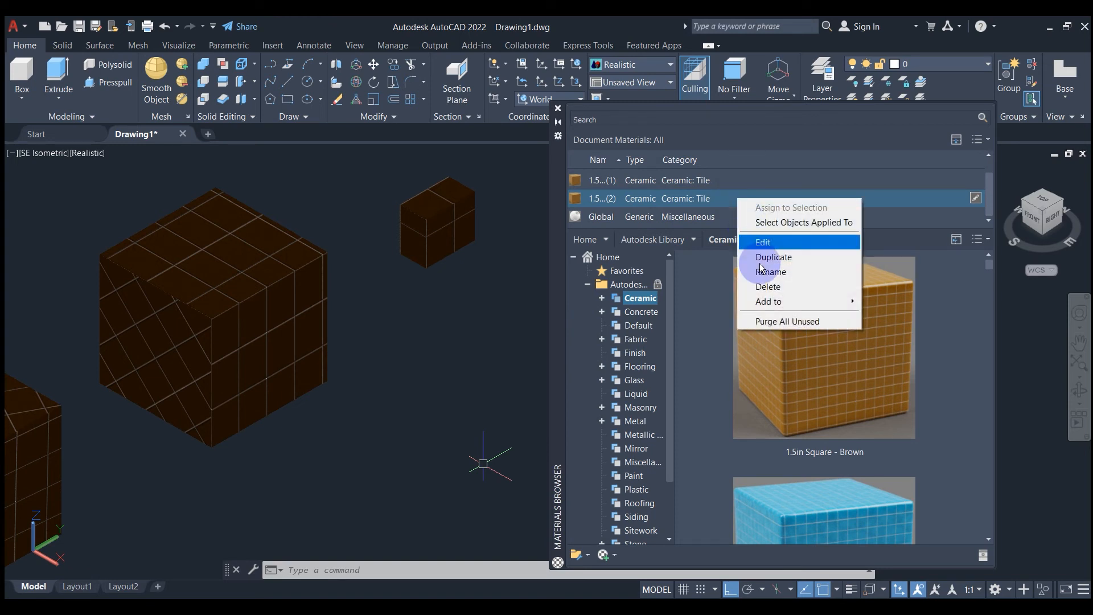
{"action": "left_click", "coordinate": [765, 286]}
{"action": "scroll", "coordinate": [649, 211], "scroll_direction": "up", "scroll_amount": 1}
{"action": "left_click", "coordinate": [684, 215]}
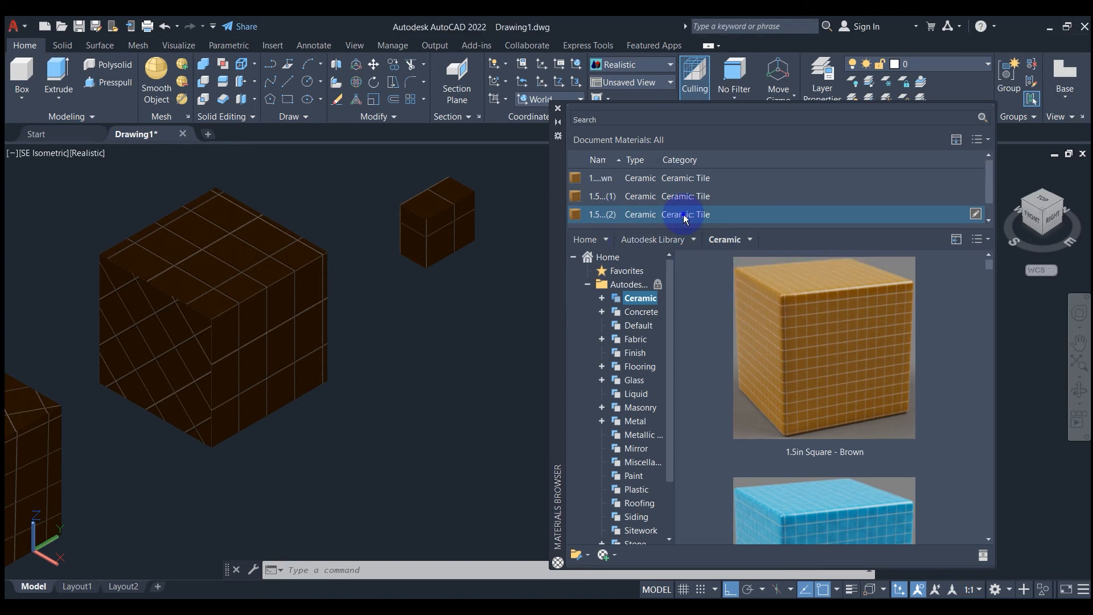
{"action": "right_click", "coordinate": [684, 216]}
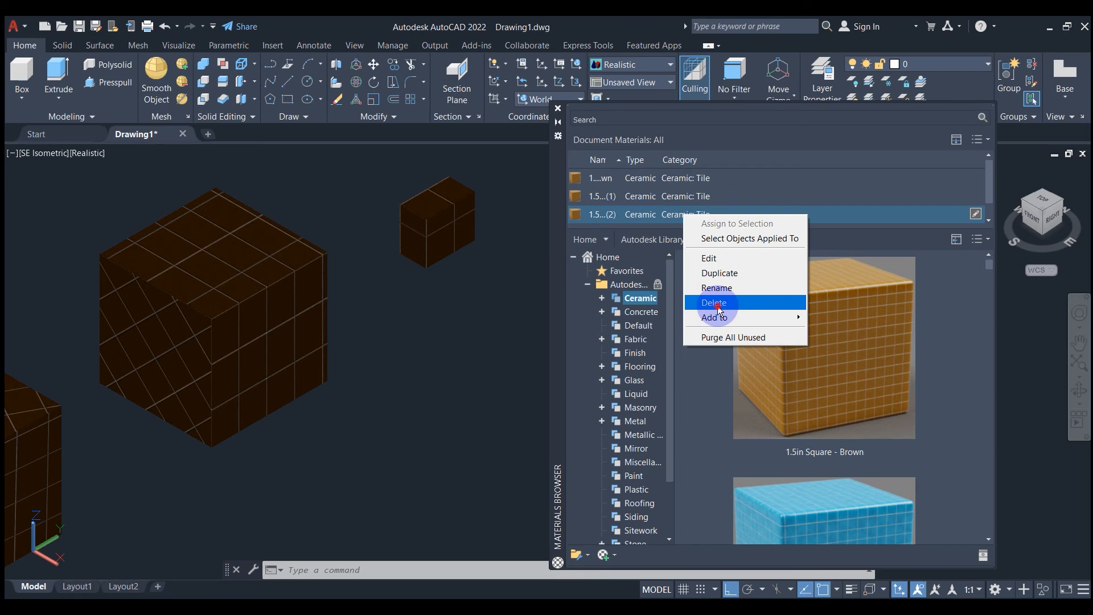
{"action": "left_click", "coordinate": [718, 305]}
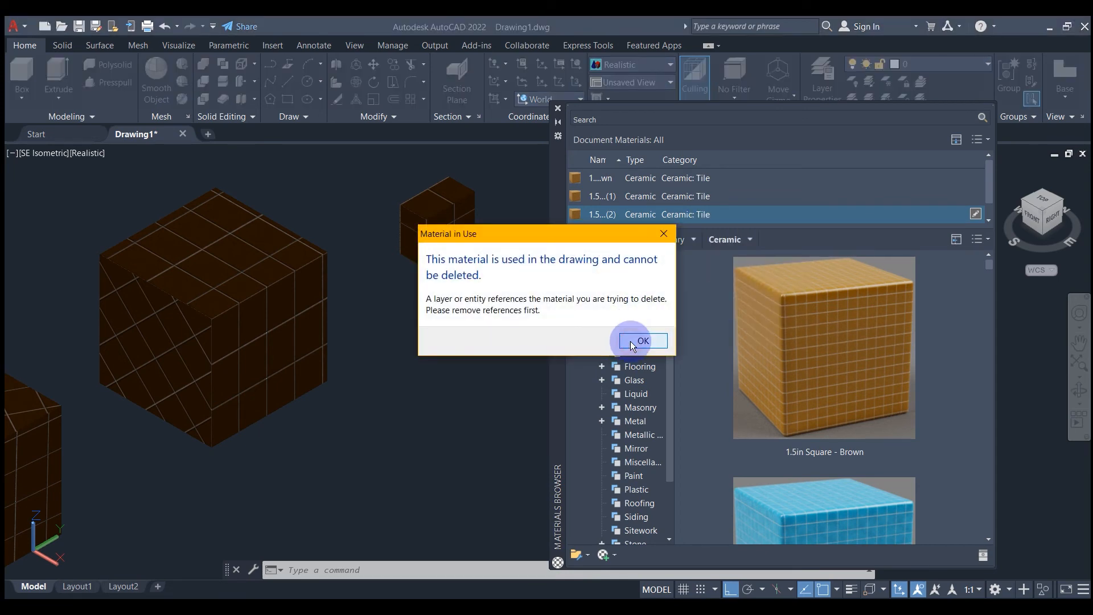
{"action": "left_click", "coordinate": [632, 345]}
{"action": "scroll", "coordinate": [653, 211], "scroll_direction": "down", "scroll_amount": 1}
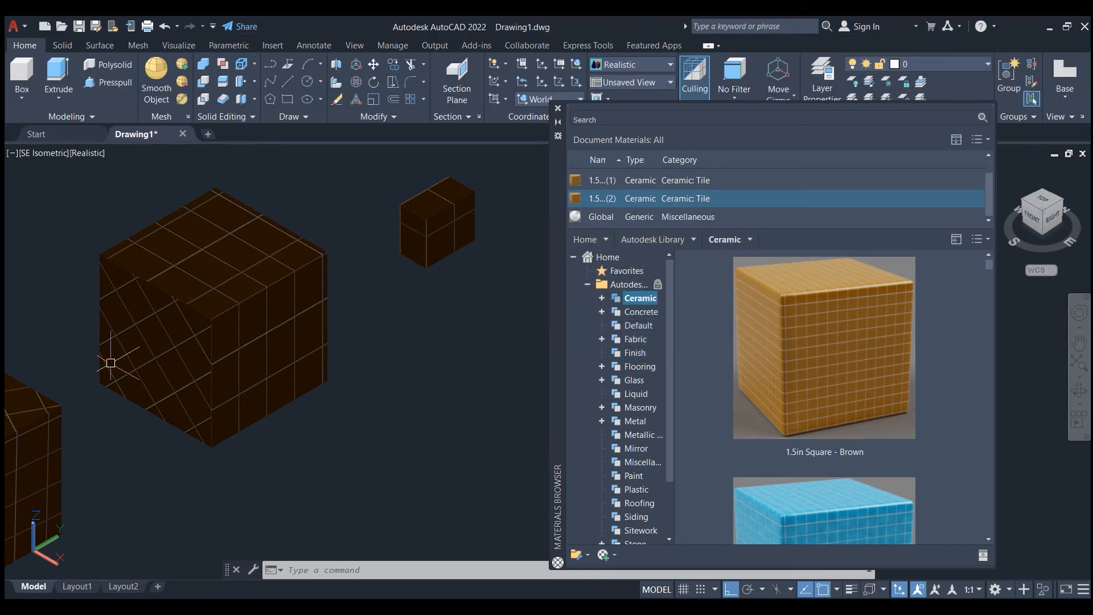
Remove the assigned materials from the small box and both cubes with Remove Materials
{"action": "left_click", "coordinate": [181, 302]}
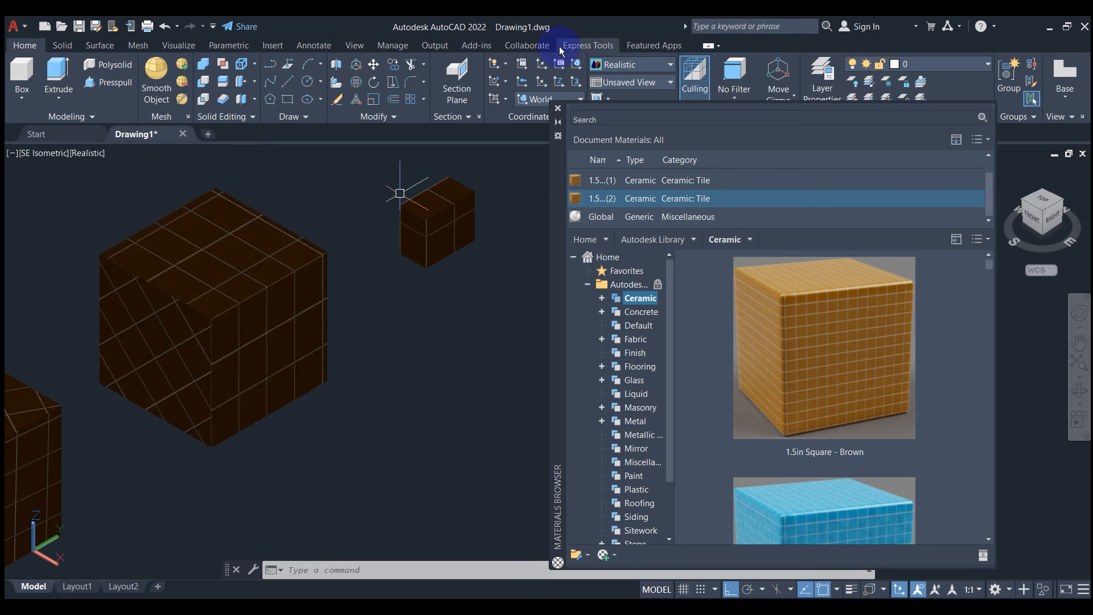
{"action": "left_click_drag", "start_coordinate": [561, 157], "coordinate": [583, 230]}
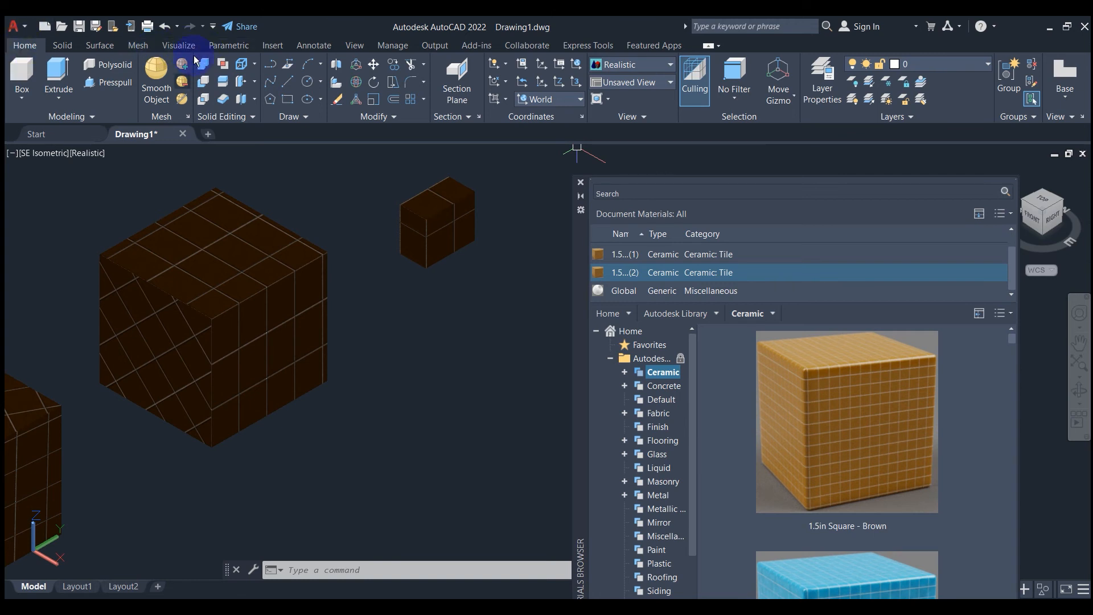
{"action": "left_click", "coordinate": [180, 47]}
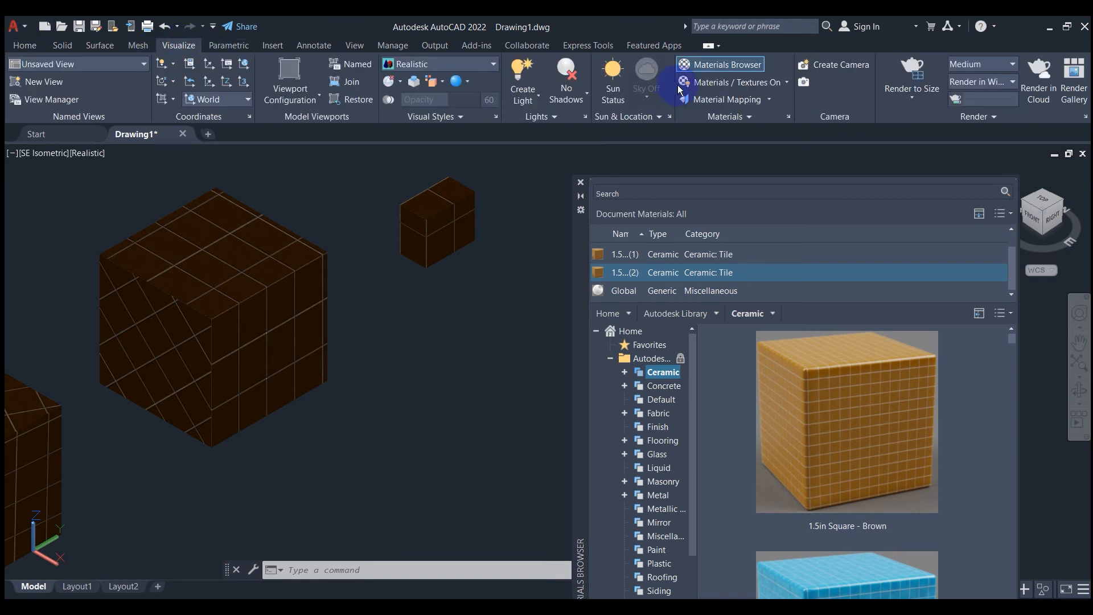
{"action": "left_click", "coordinate": [751, 118]}
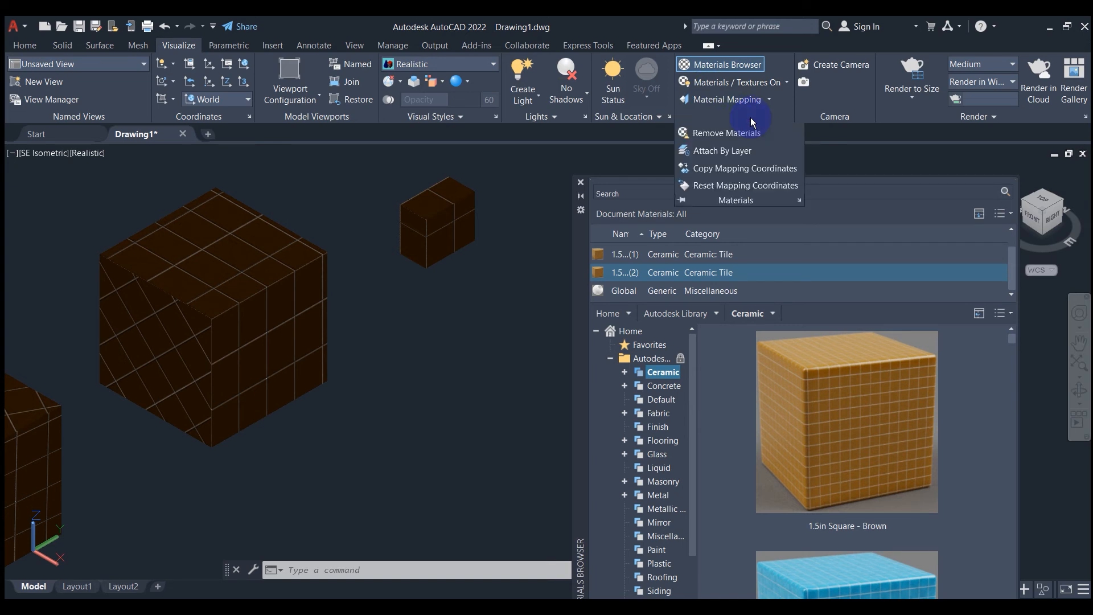
{"action": "left_click", "coordinate": [720, 132]}
{"action": "left_click", "coordinate": [452, 222]}
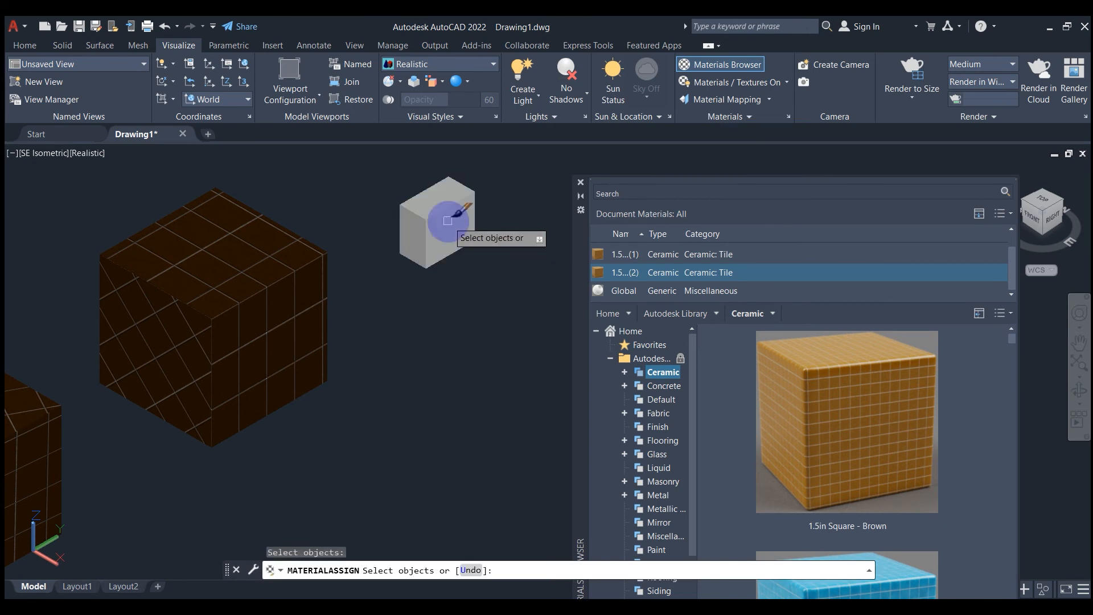
{"action": "left_click", "coordinate": [217, 322]}
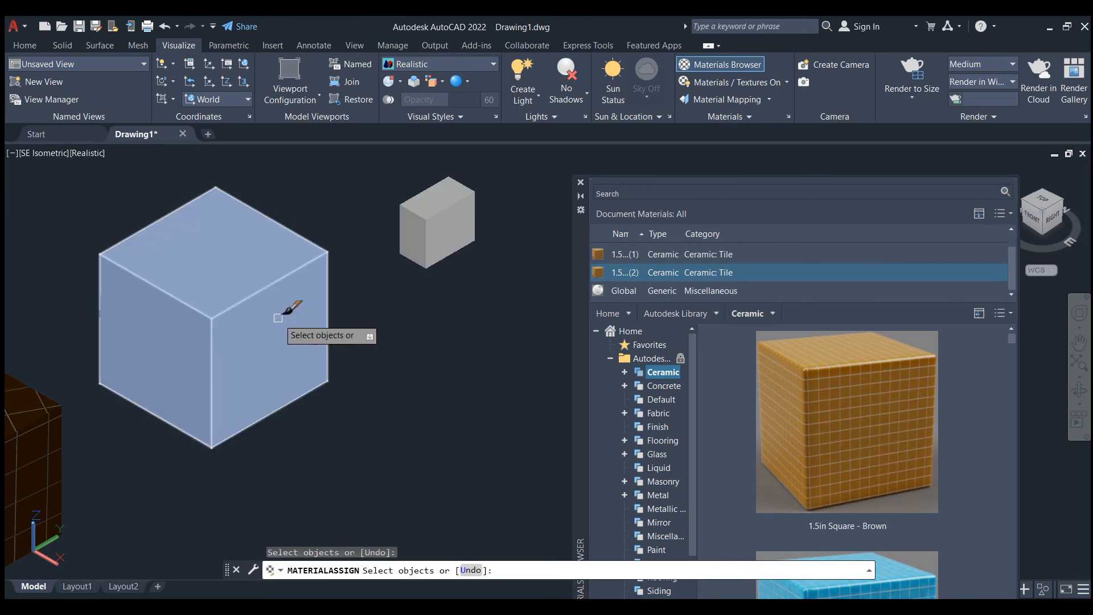
{"action": "scroll", "coordinate": [285, 302], "scroll_direction": "down", "scroll_amount": 5}
{"action": "left_click", "coordinate": [158, 347]}
{"action": "left_click", "coordinate": [158, 347]}
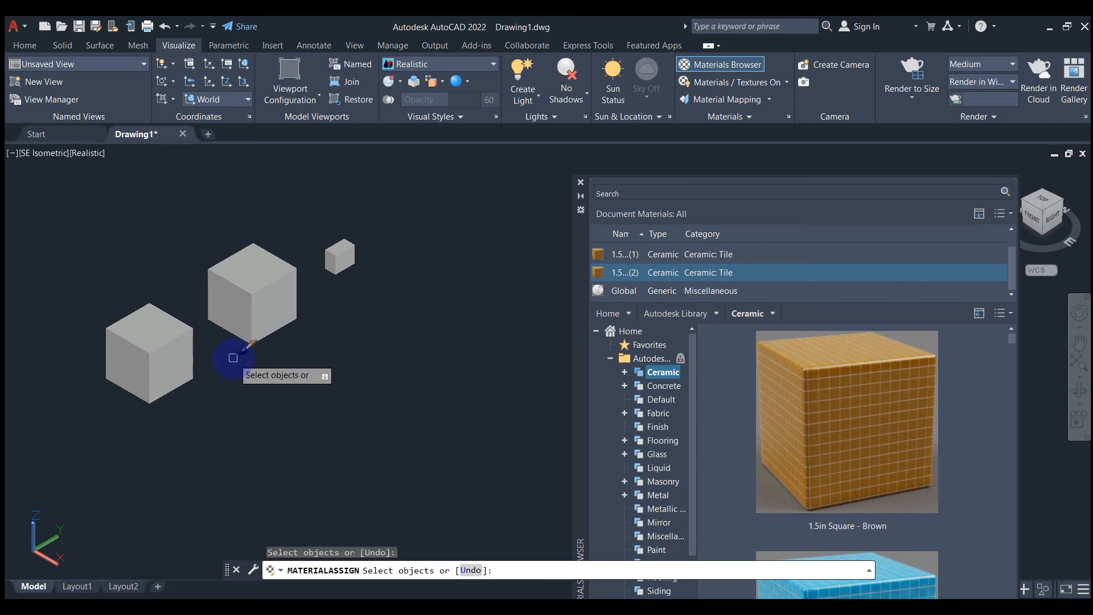
{"action": "key", "text": "Return"}
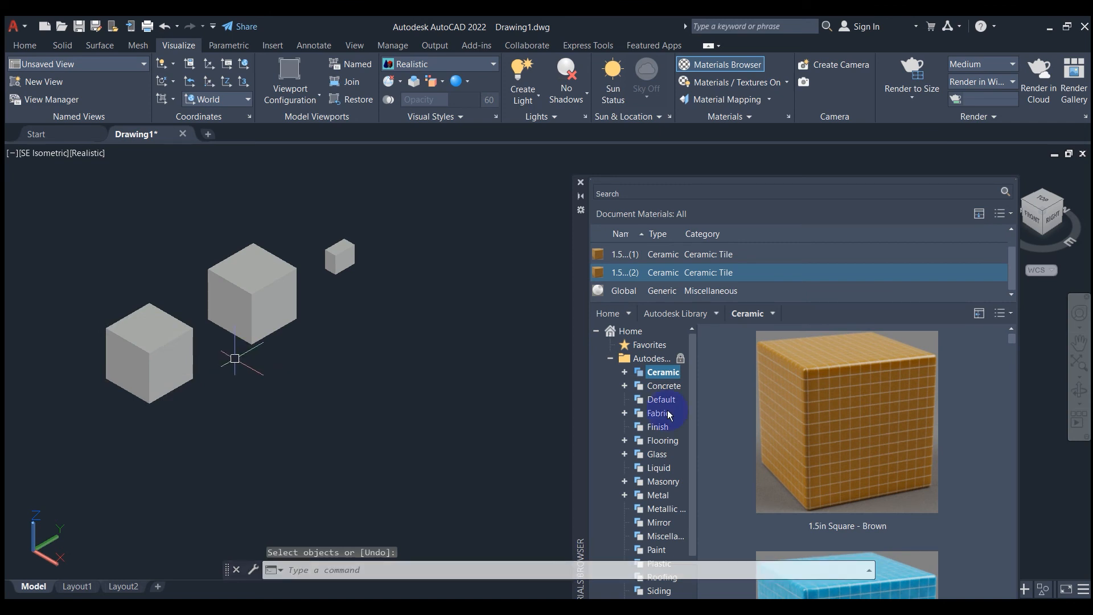
Delete 1.5in Square - Brown and its copies (1) and (2) from the document materials, leaving only Global
{"action": "right_click", "coordinate": [672, 278]}
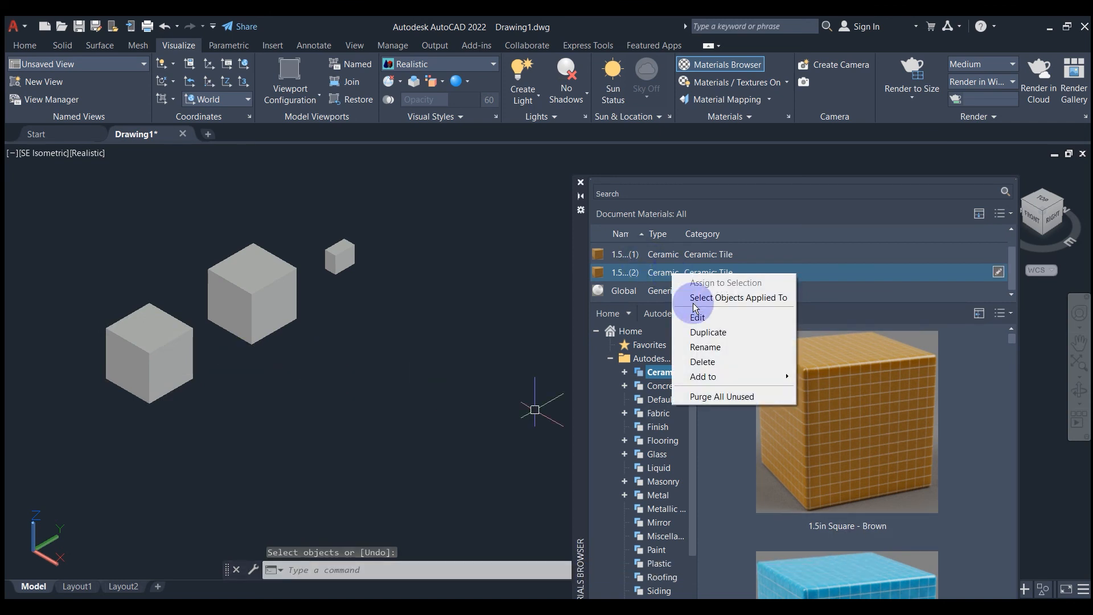
{"action": "left_click", "coordinate": [706, 362]}
{"action": "right_click", "coordinate": [678, 270]}
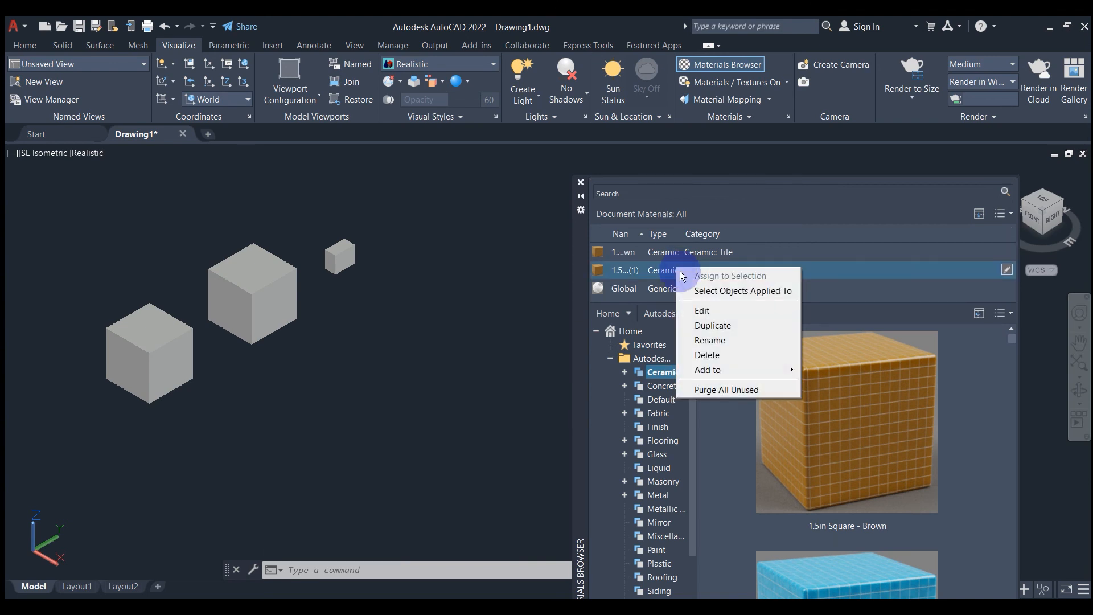
{"action": "left_click", "coordinate": [711, 356]}
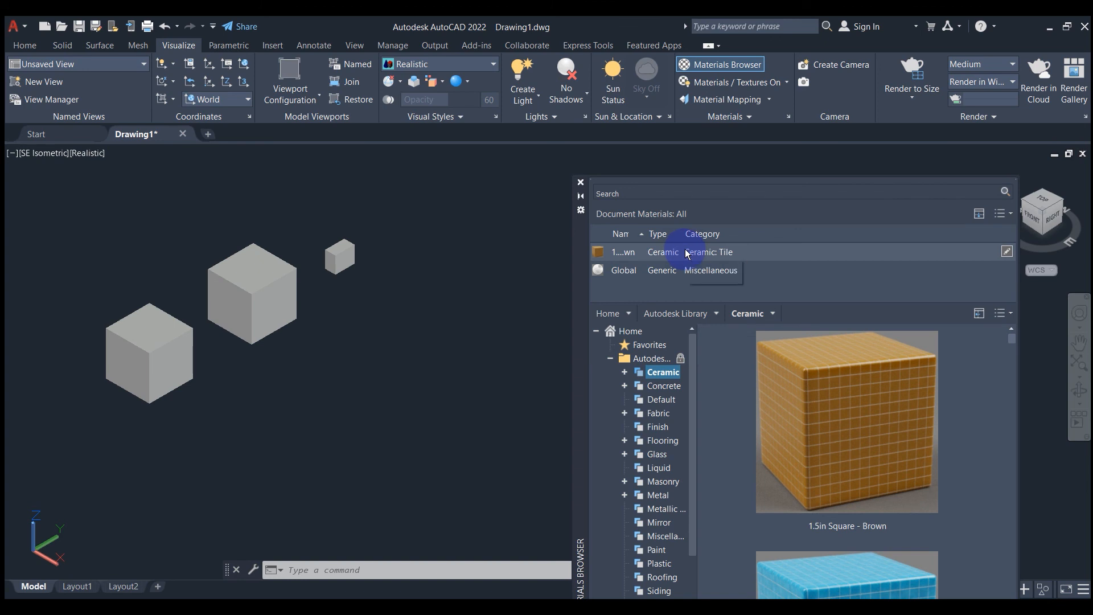
{"action": "key", "text": "Delete"}
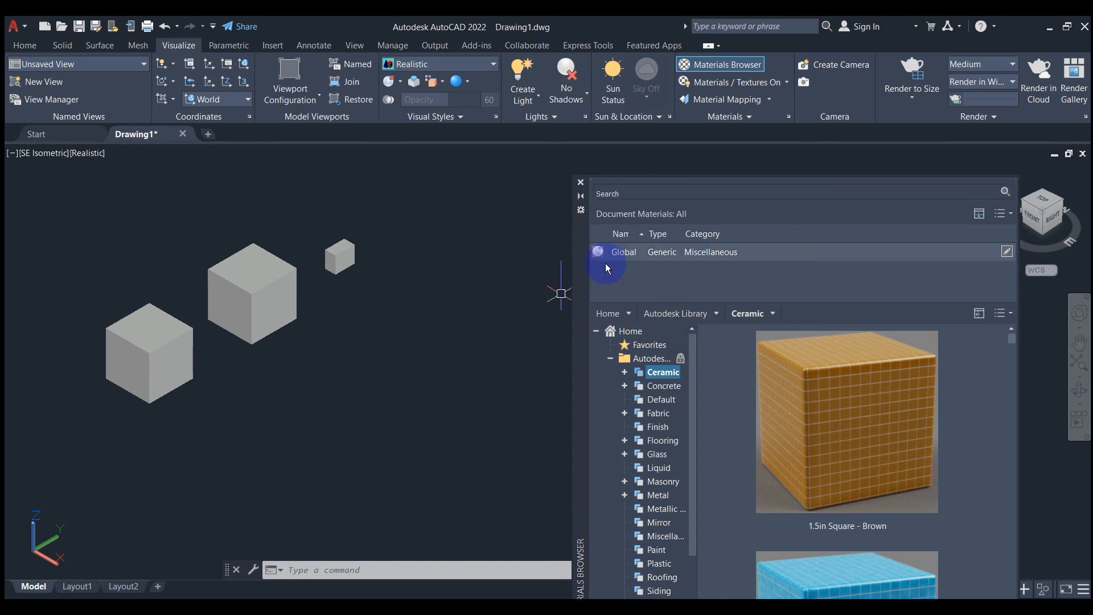
Add 1.5in Square - Brown from the ceramic library to the document materials without assigning it
{"action": "left_click_drag", "start_coordinate": [582, 262], "coordinate": [517, 139]}
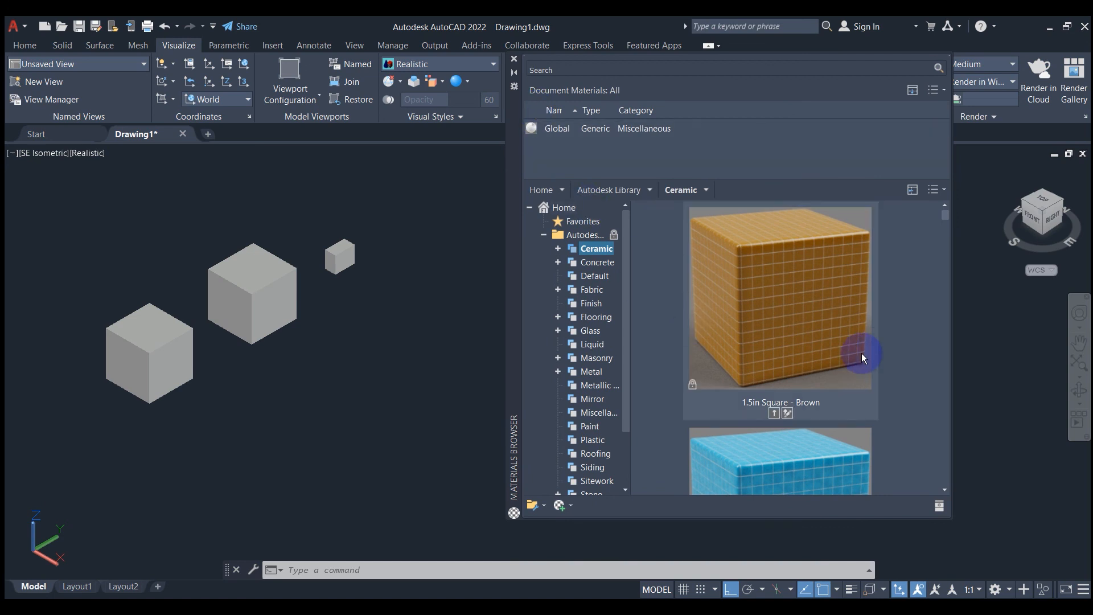
{"action": "scroll", "coordinate": [715, 322], "scroll_direction": "down", "scroll_amount": 3}
{"action": "scroll", "coordinate": [749, 340], "scroll_direction": "up", "scroll_amount": 3}
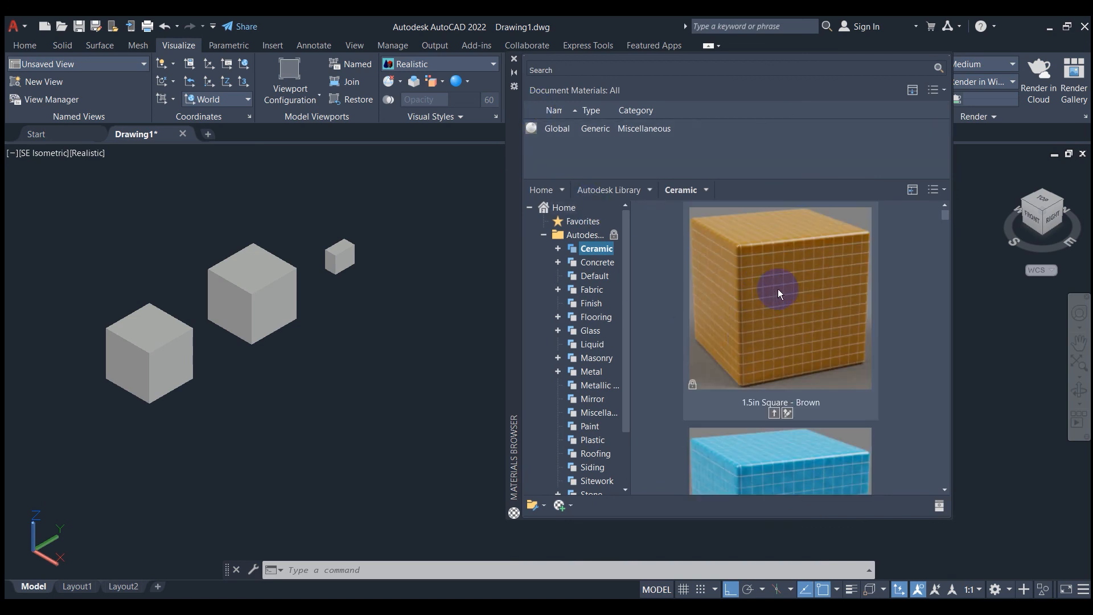
{"action": "scroll", "coordinate": [778, 319], "scroll_direction": "down", "scroll_amount": 3}
{"action": "scroll", "coordinate": [773, 342], "scroll_direction": "up", "scroll_amount": 3}
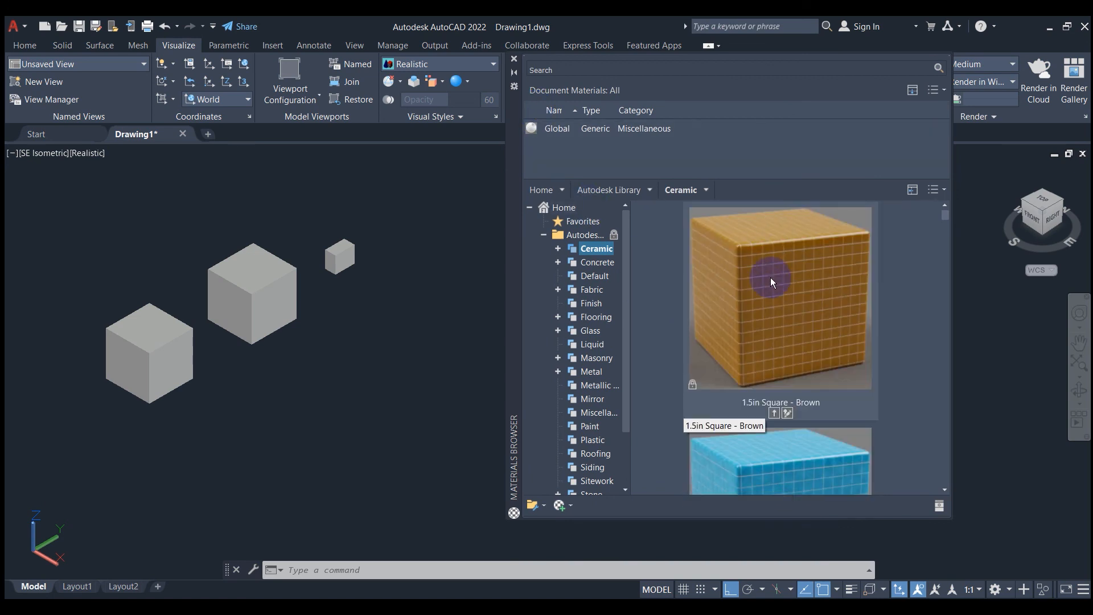
{"action": "left_click", "coordinate": [775, 411]}
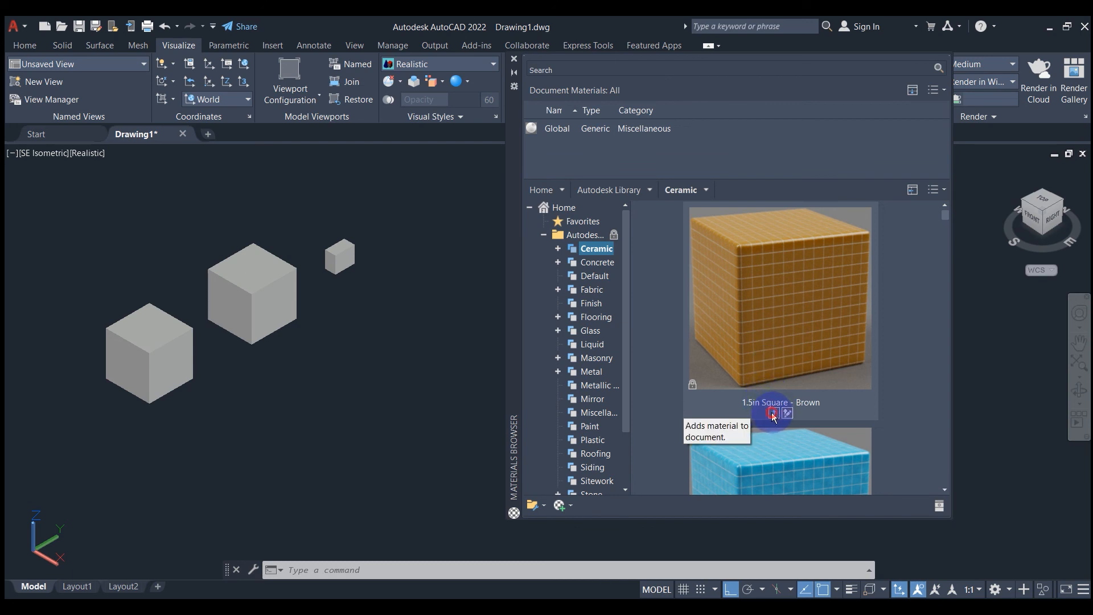
Assign the document material 1.5in Square - Brown to both cubes and the small box
{"action": "left_click_drag", "start_coordinate": [532, 137], "coordinate": [191, 370]}
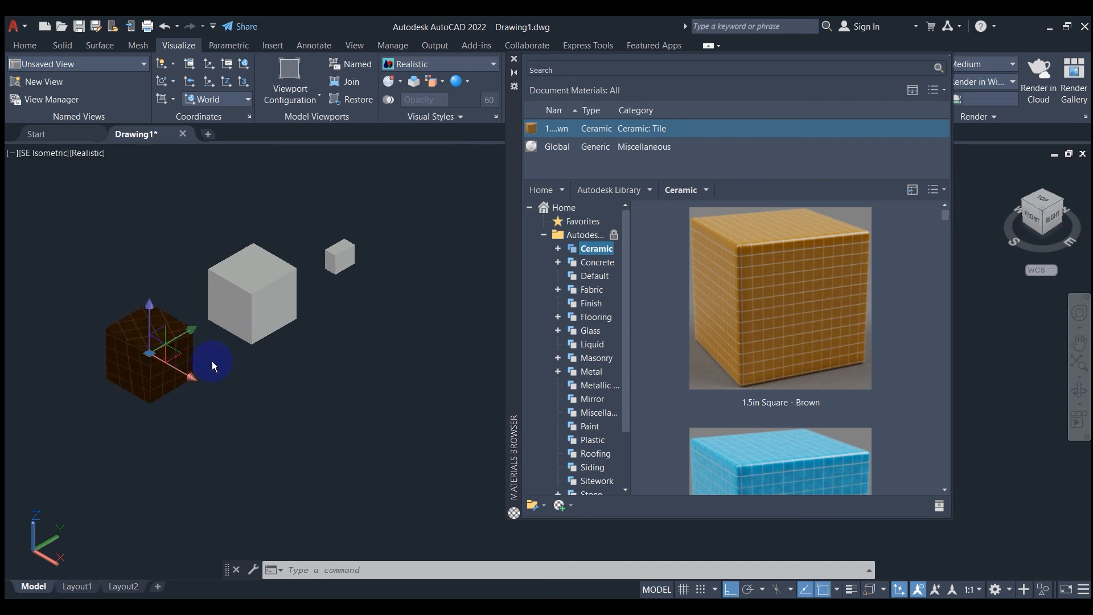
{"action": "left_click_drag", "start_coordinate": [532, 129], "coordinate": [250, 293]}
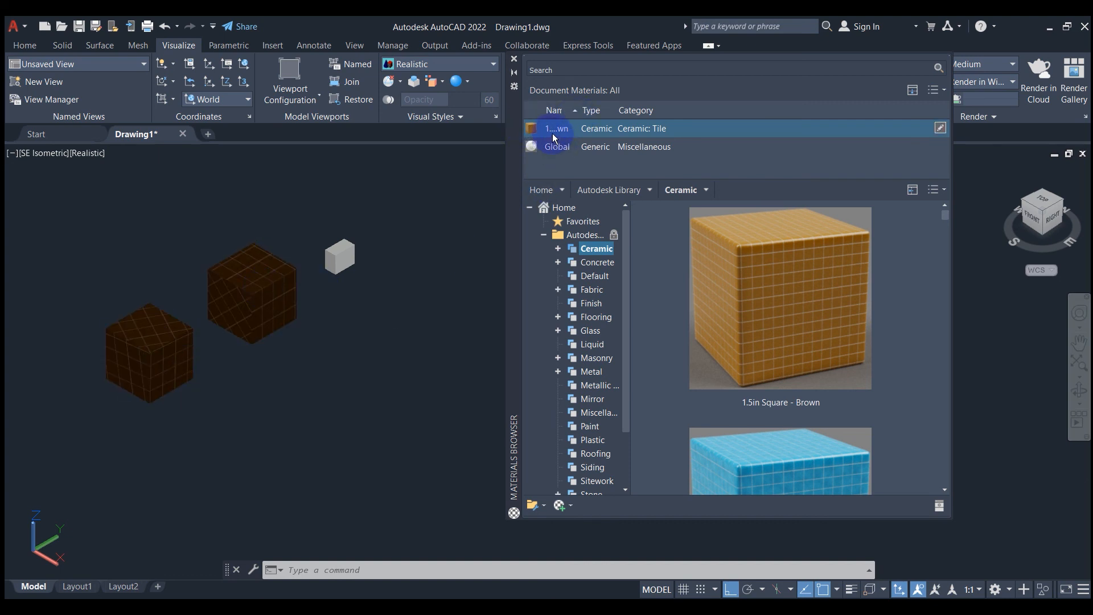
{"action": "left_click_drag", "start_coordinate": [534, 131], "coordinate": [341, 256]}
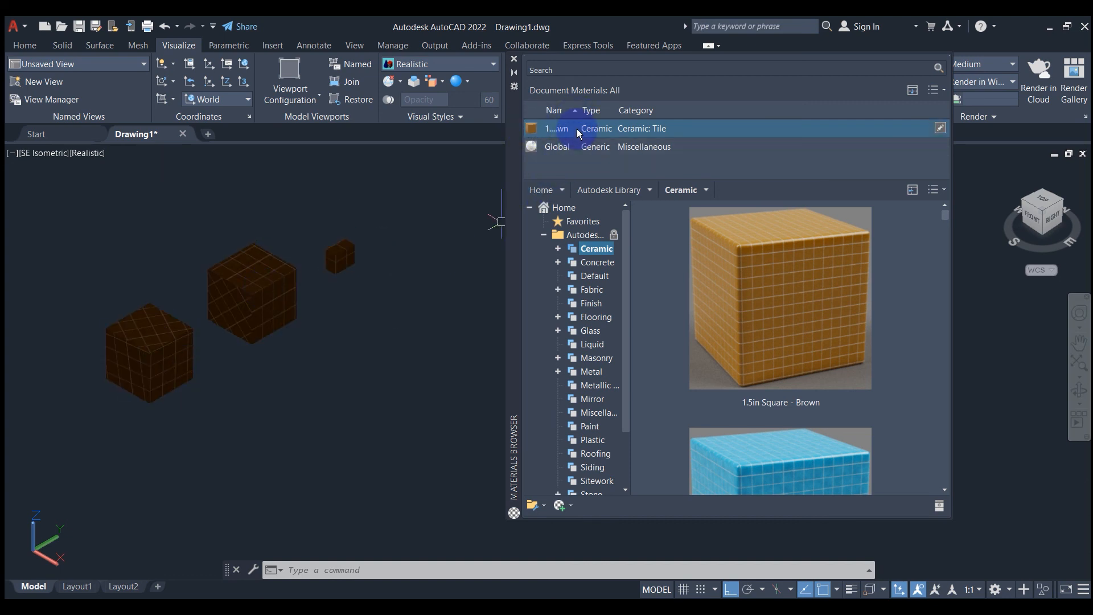